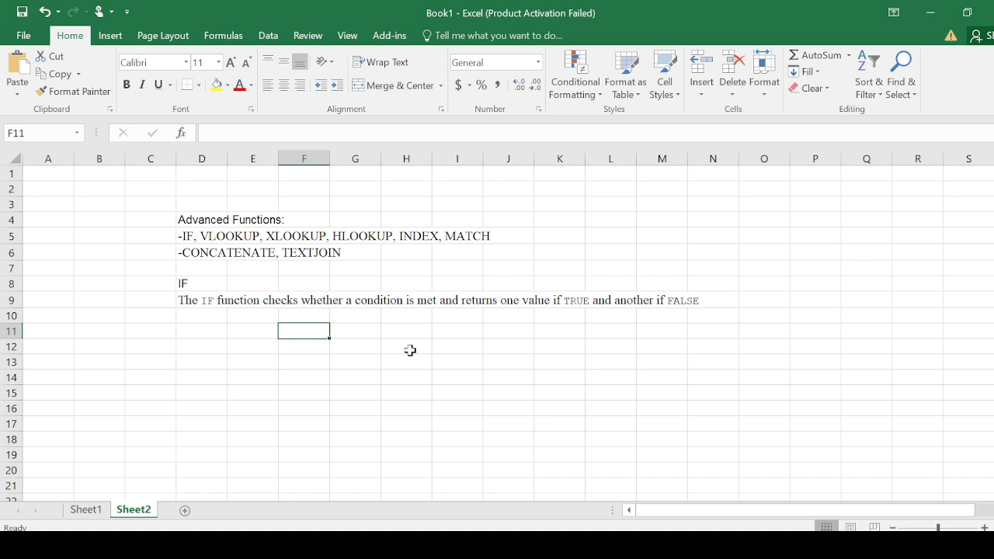
# - On Sheet1, enter the column heading "Student ID" in cell B4
pyautogui.click(90, 511)
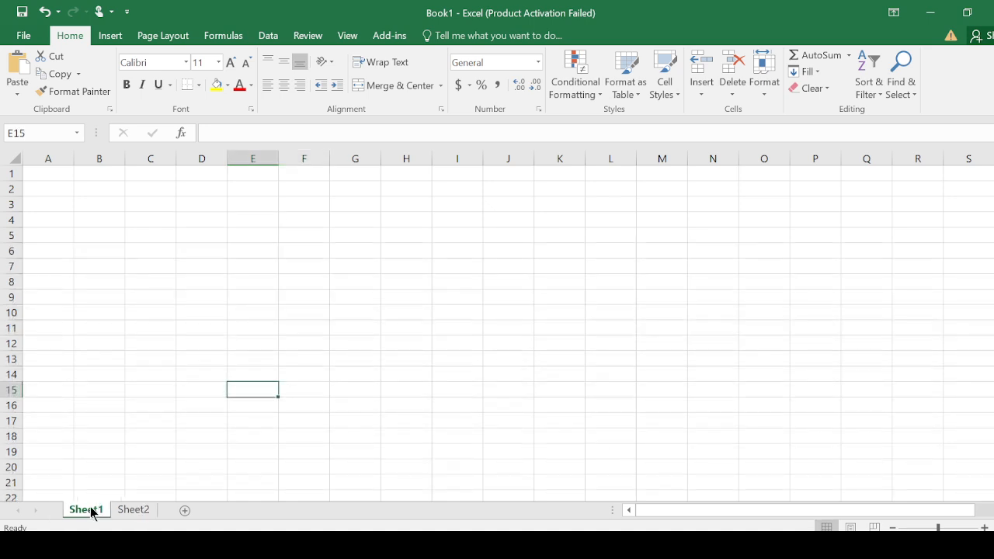
pyautogui.click(105, 221)
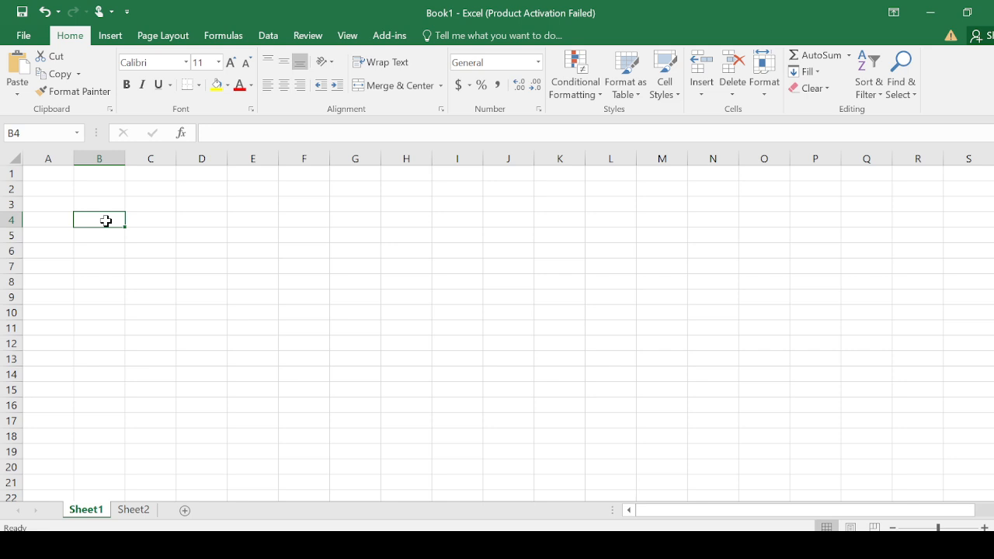
pyautogui.write('Stud')
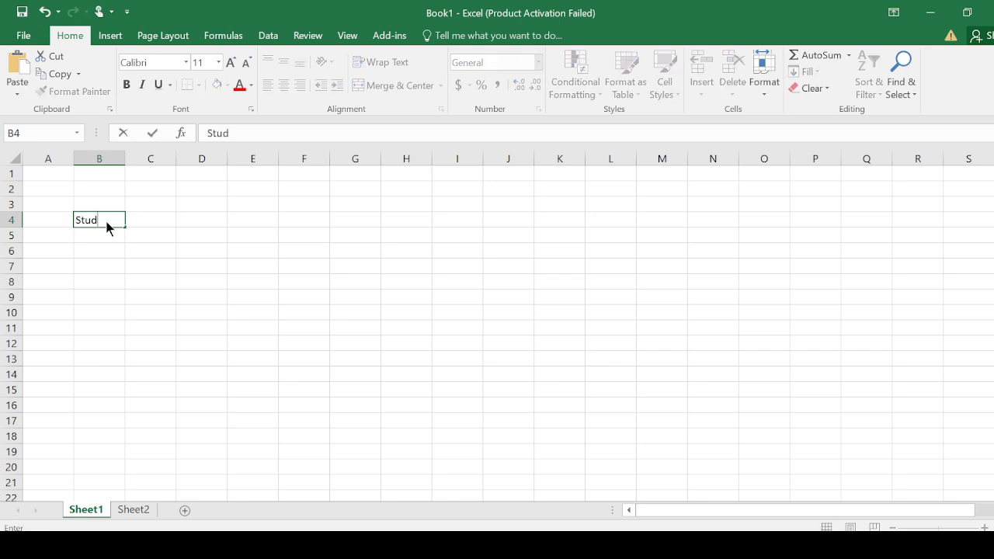
pyautogui.write('ent ID')
# - Fill the Student ID column with the consecutive numbers 1 to 14 in cells B5 to B18
pyautogui.click(101, 234)
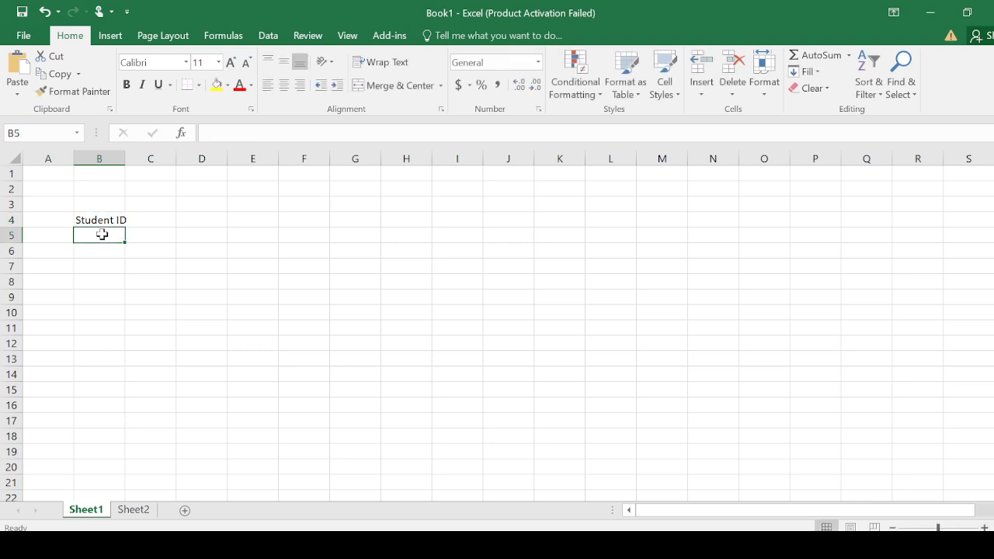
pyautogui.write('1')
pyautogui.press('Return')
pyautogui.write('2')
pyautogui.press('Return')
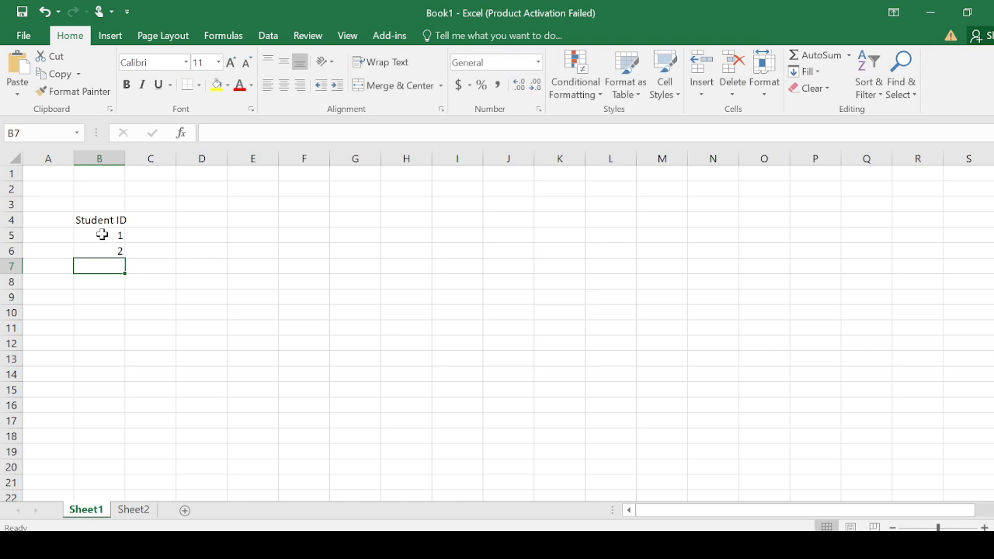
pyautogui.moveTo(102, 234); pyautogui.dragTo(112, 443)
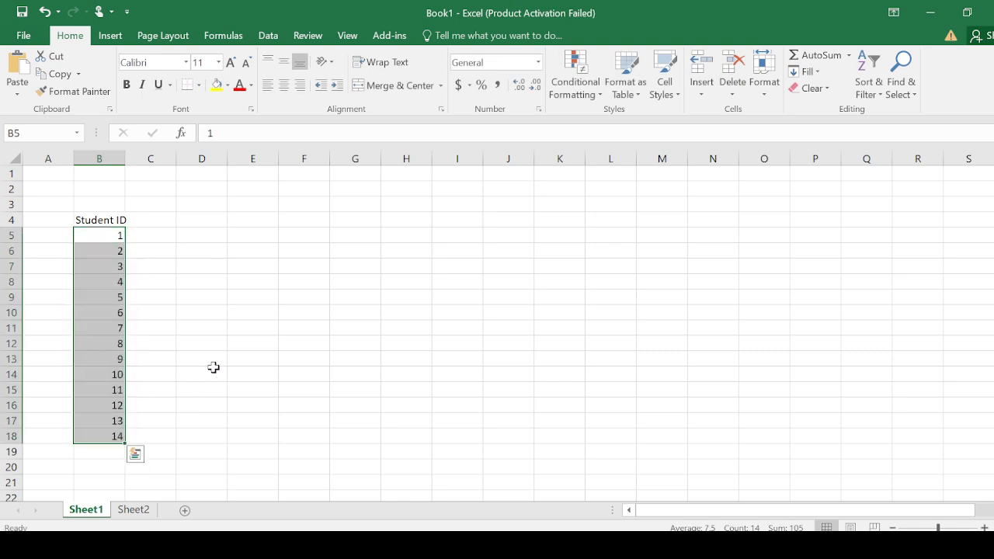
# - Enter the column heading "Name" in cell C4, beside the Student ID heading
pyautogui.click(158, 237)
pyautogui.click(158, 218)
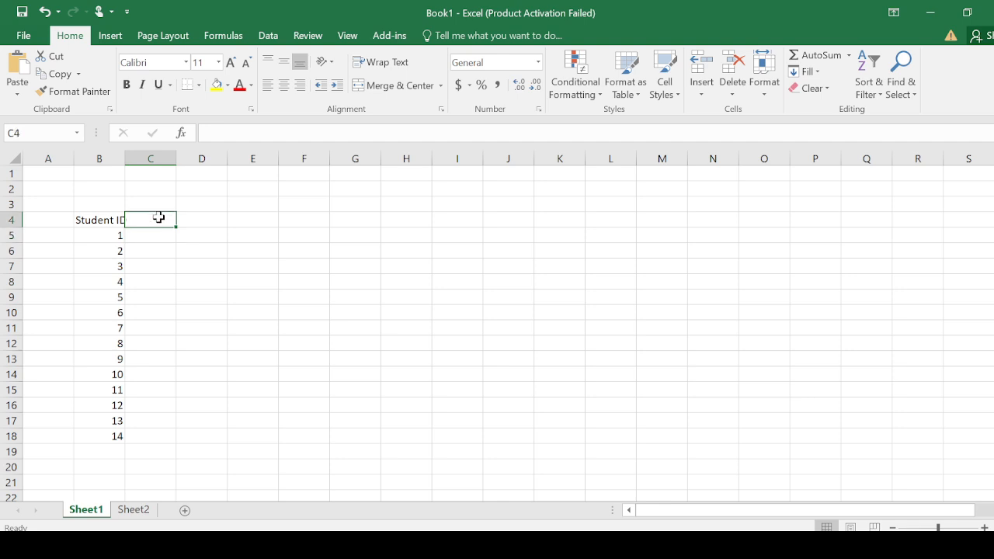
pyautogui.write('N')
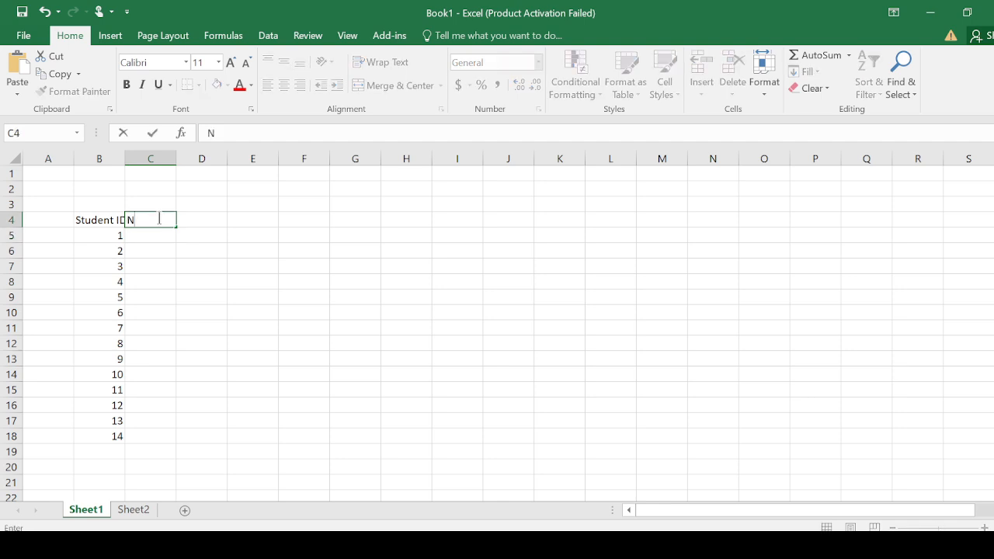
pyautogui.write('ame')
# - Enter the names of students 1 to 3 in cells C5 to C7, each followed by an initial
pyautogui.click(156, 237)
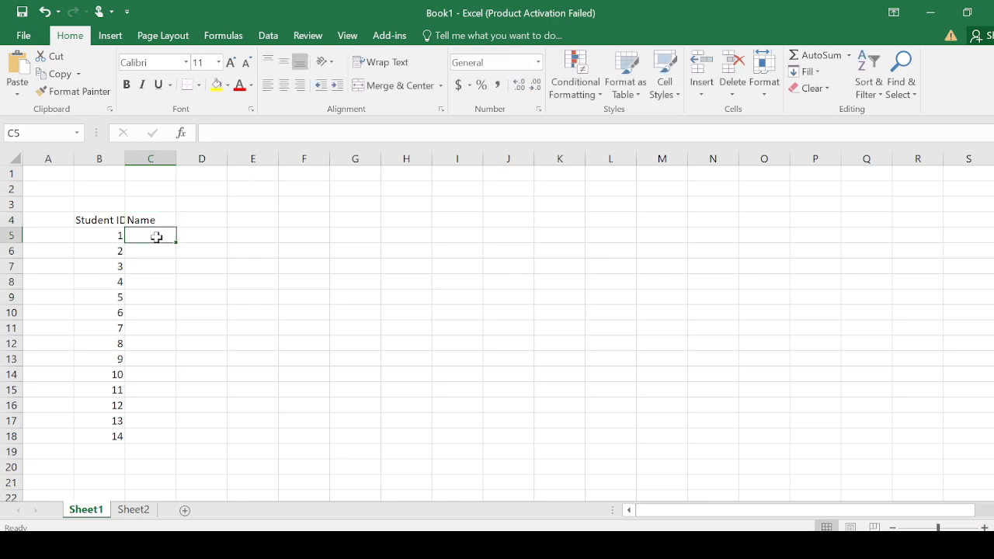
pyautogui.write('Perkins')
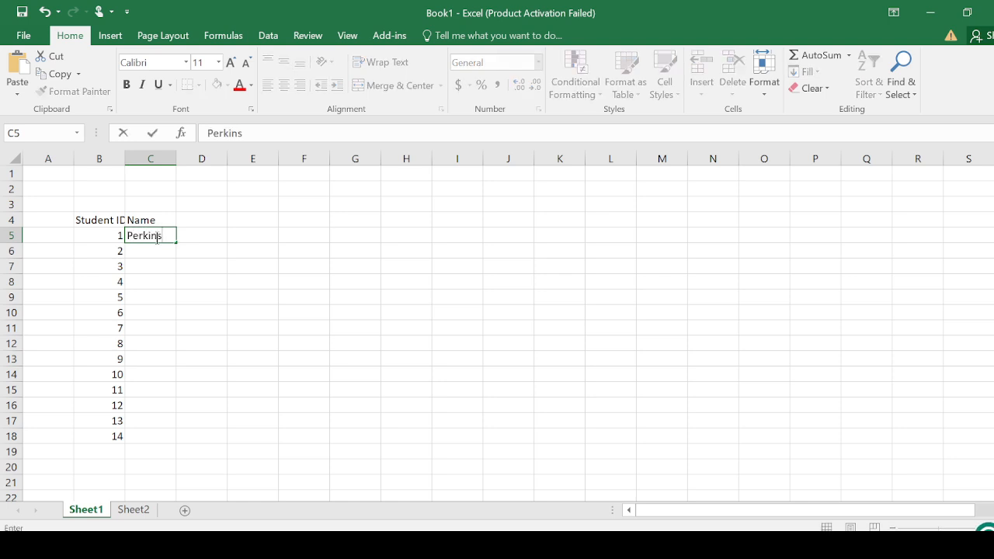
pyautogui.write(' K')
pyautogui.press('Return')
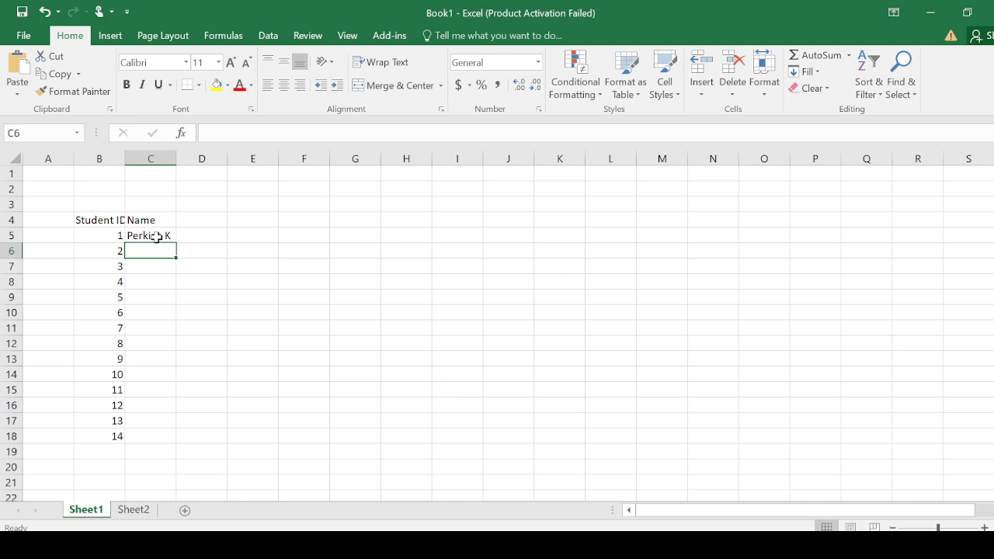
pyautogui.write('Oprah')
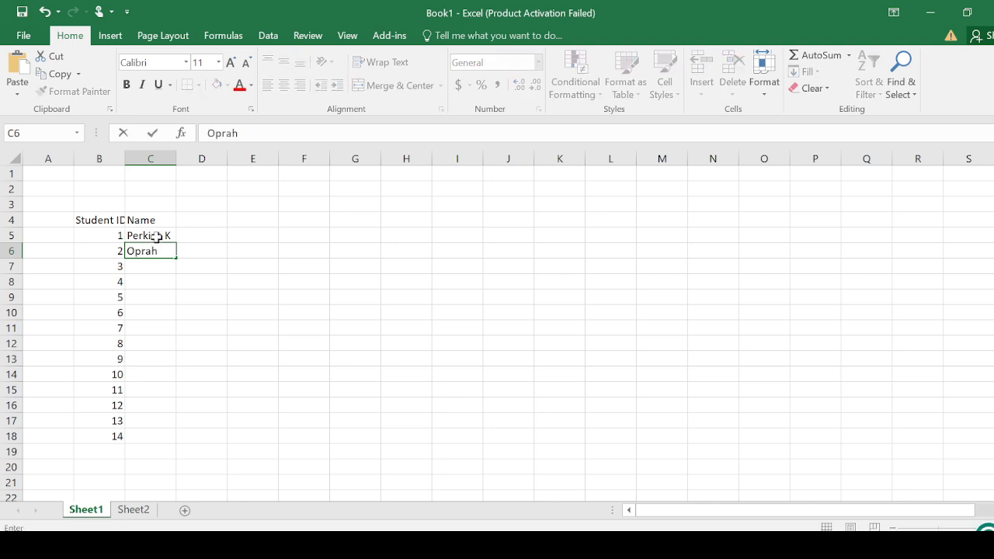
pyautogui.write(' F')
pyautogui.press('Return')
pyautogui.write('Kemb')
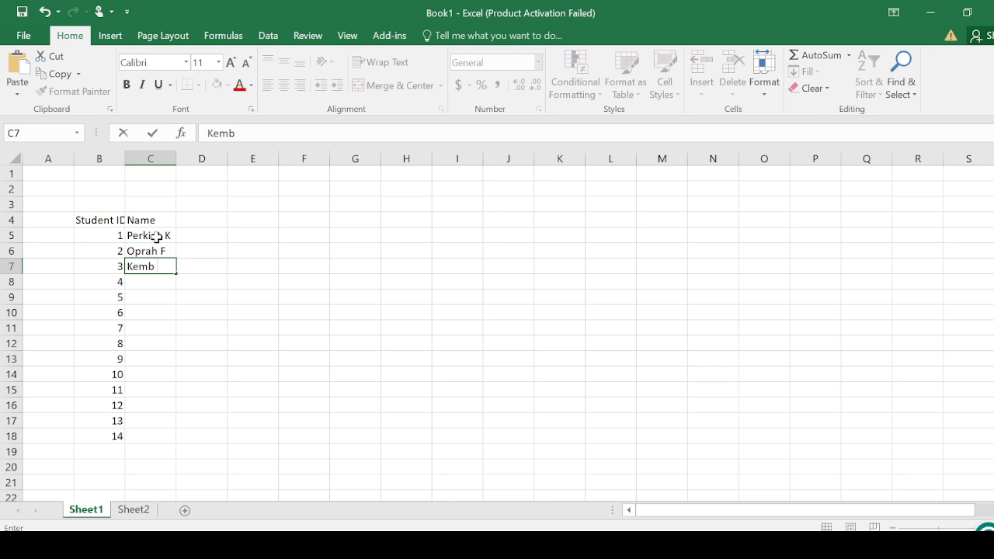
pyautogui.write(' T')
pyautogui.press('Return')
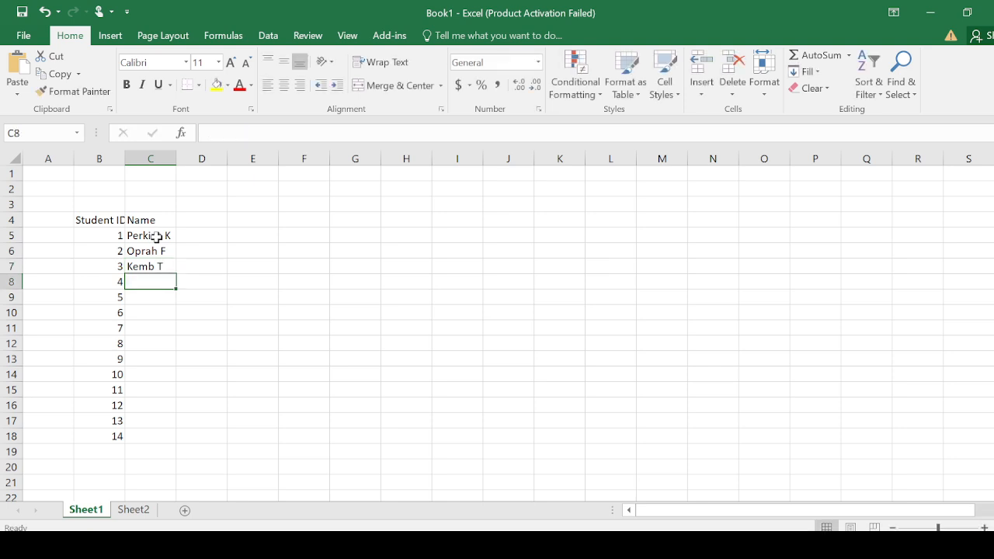
# - Enter the names of students 4 to 6 in cells C8 to C10, with an initial for students 4 and 5 only
pyautogui.write('Sink')
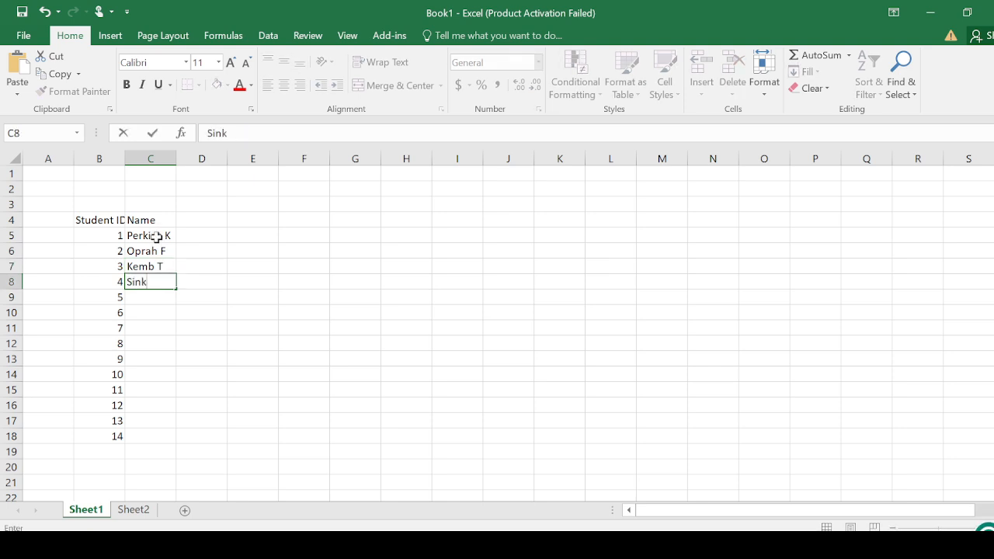
pyautogui.write('ner D')
pyautogui.press('Return')
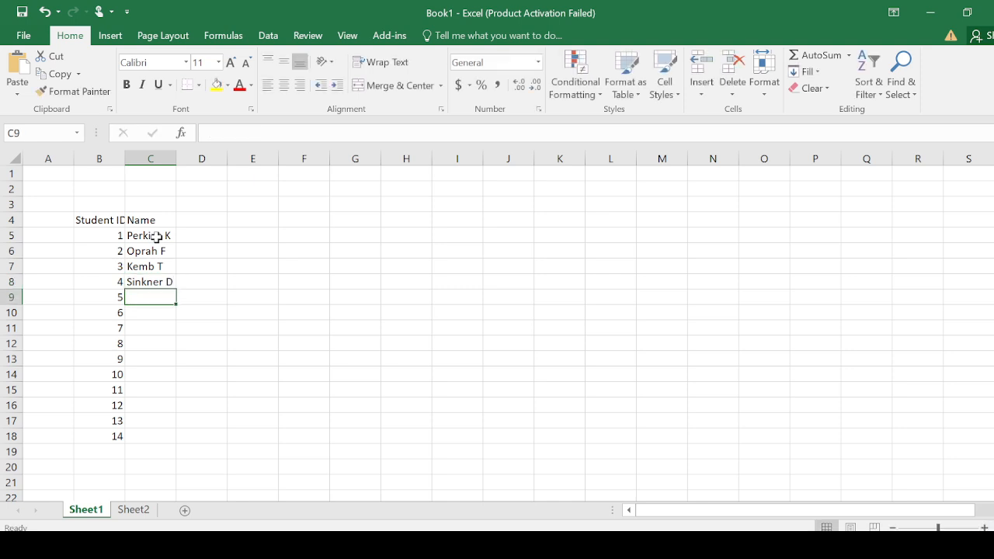
pyautogui.write('Fillet')
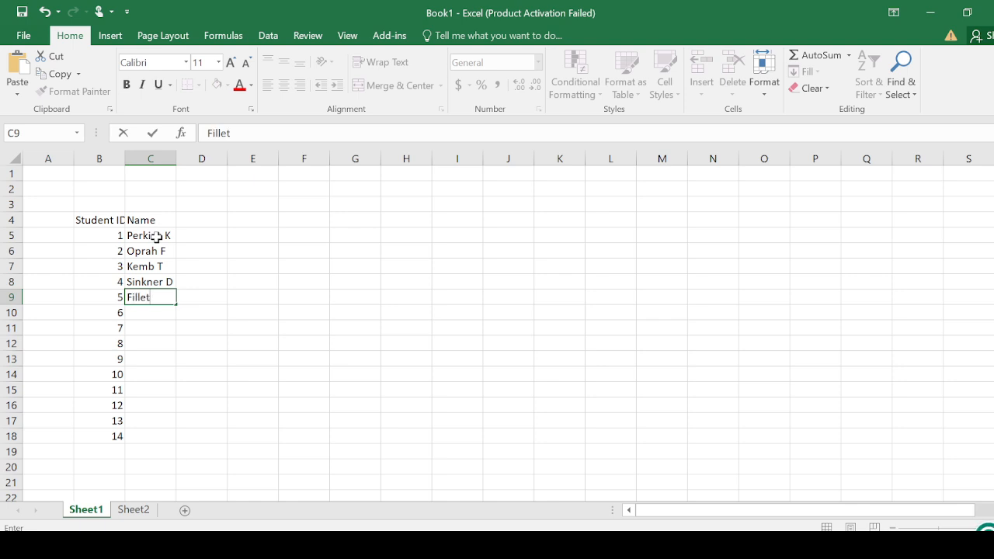
pyautogui.write(' C')
pyautogui.press('Return')
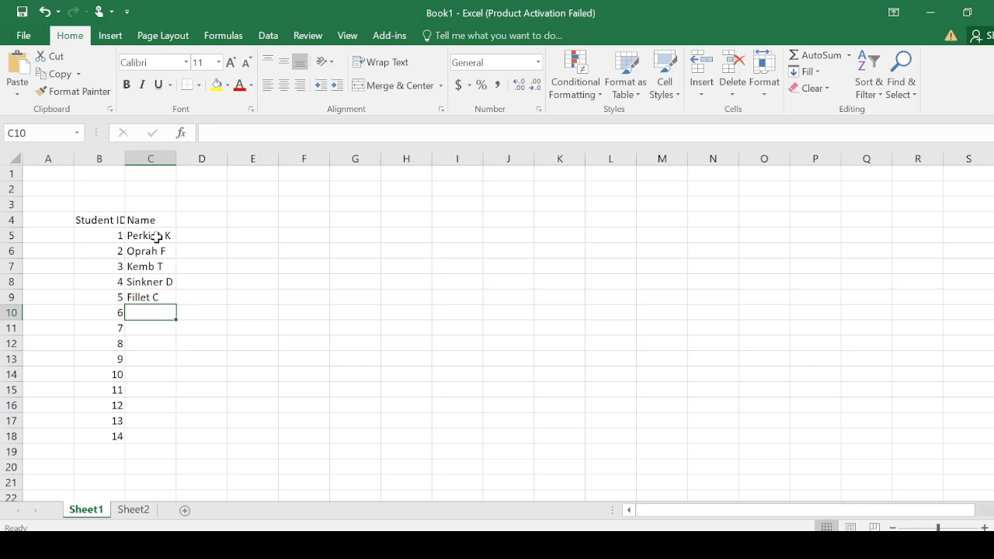
pyautogui.write('C')
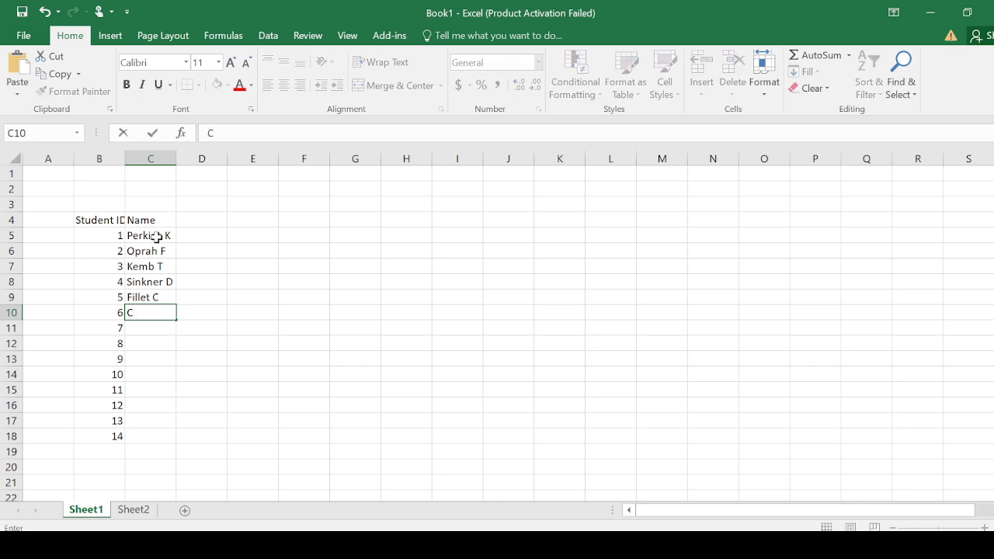
pyautogui.write('appilot')
pyautogui.press('Return')
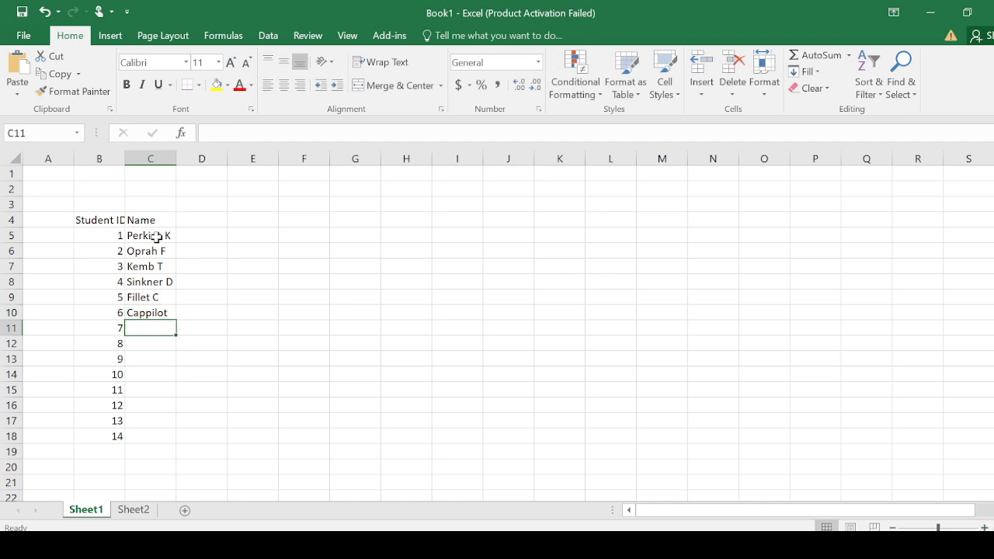
# - Enter the names of students 7 to 9 with an initial each in cells C11 to C13
pyautogui.write('Kend')
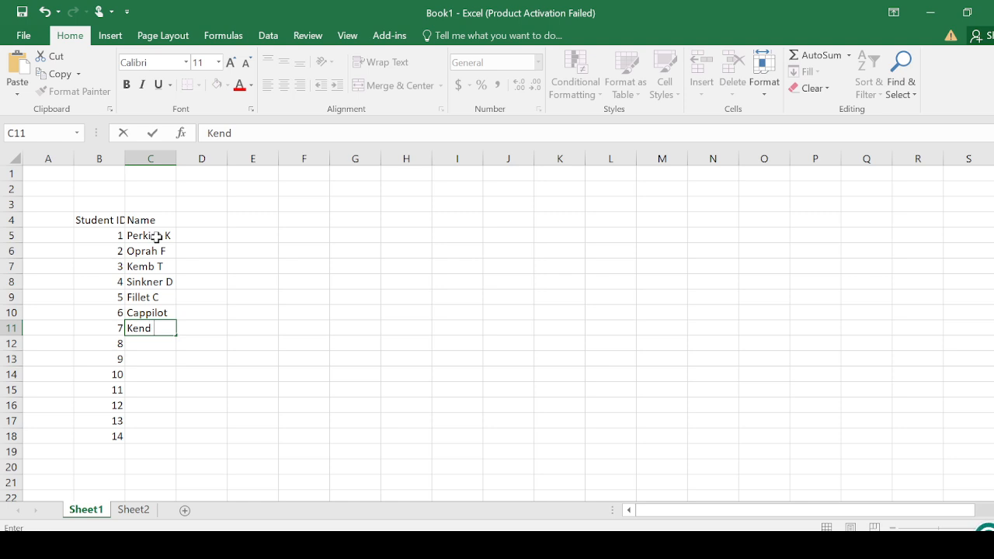
pyautogui.write(' T')
pyautogui.press('Return')
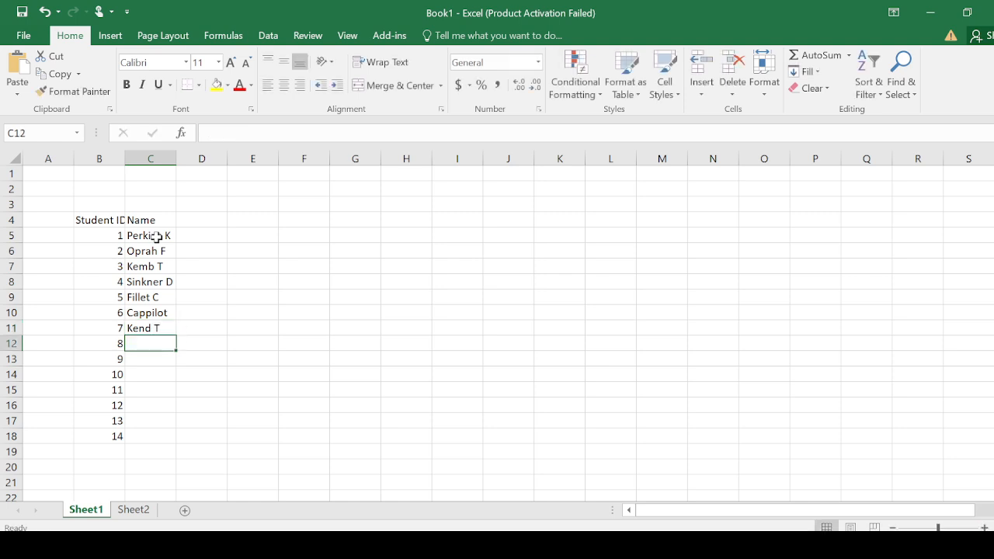
pyautogui.write('Mendy')
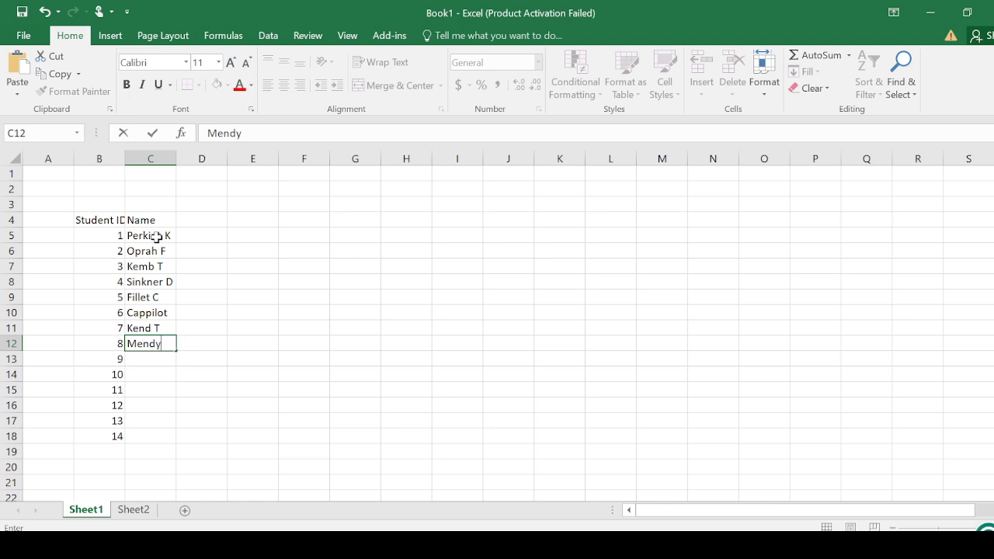
pyautogui.write(' C')
pyautogui.press('Return')
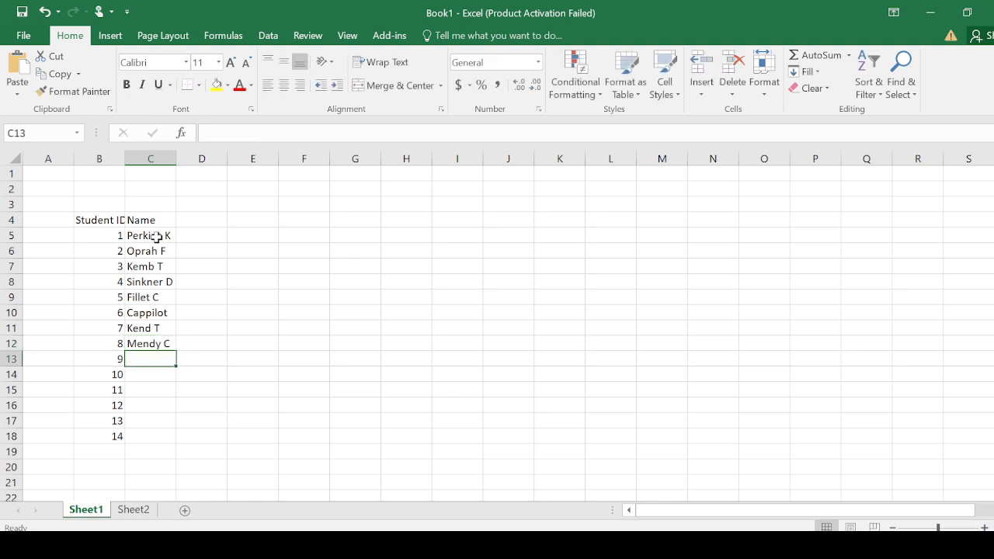
pyautogui.write('Keppler')
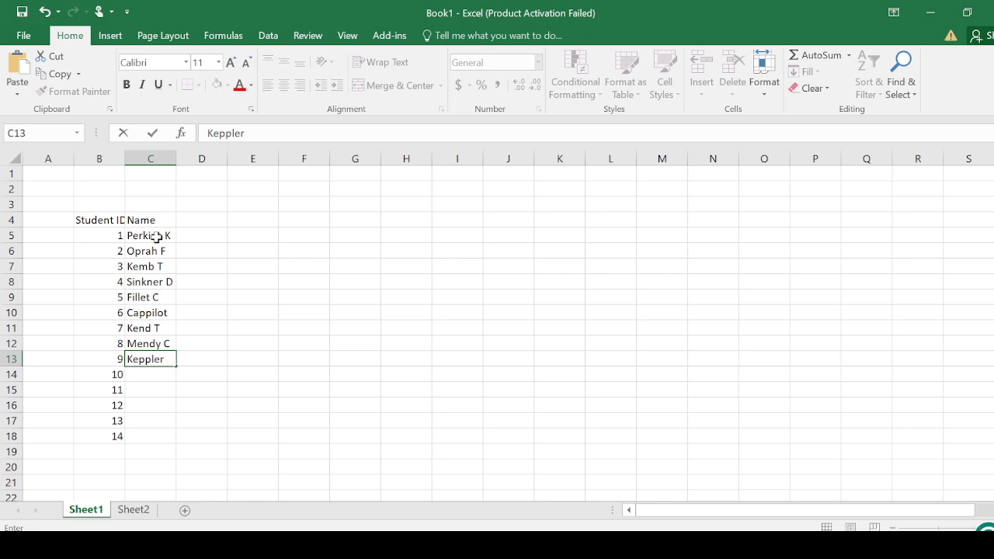
pyautogui.write(' T')
pyautogui.press('Return')
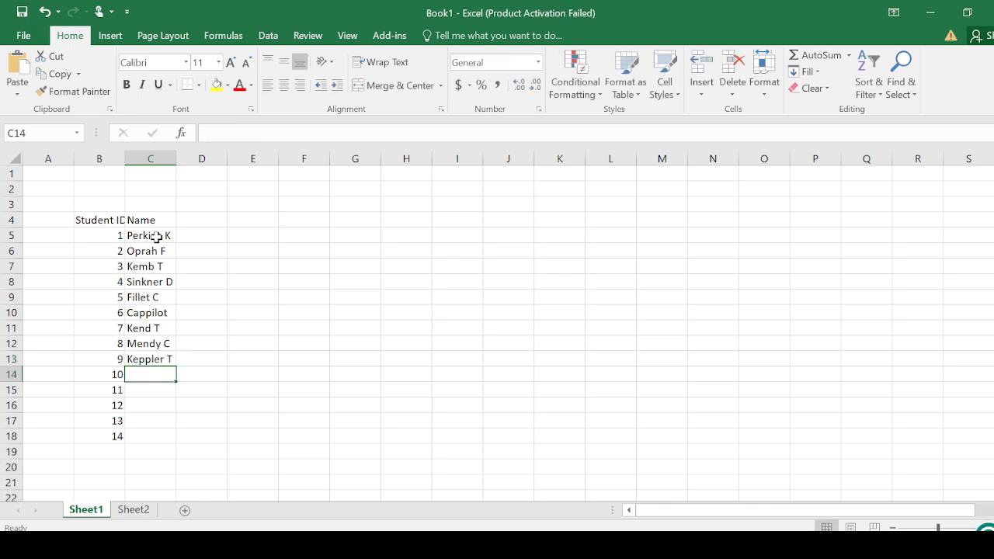
# - Enter the names of students 10 and 11 with an initial each in cells C14 and C15
pyautogui.write('Ji')
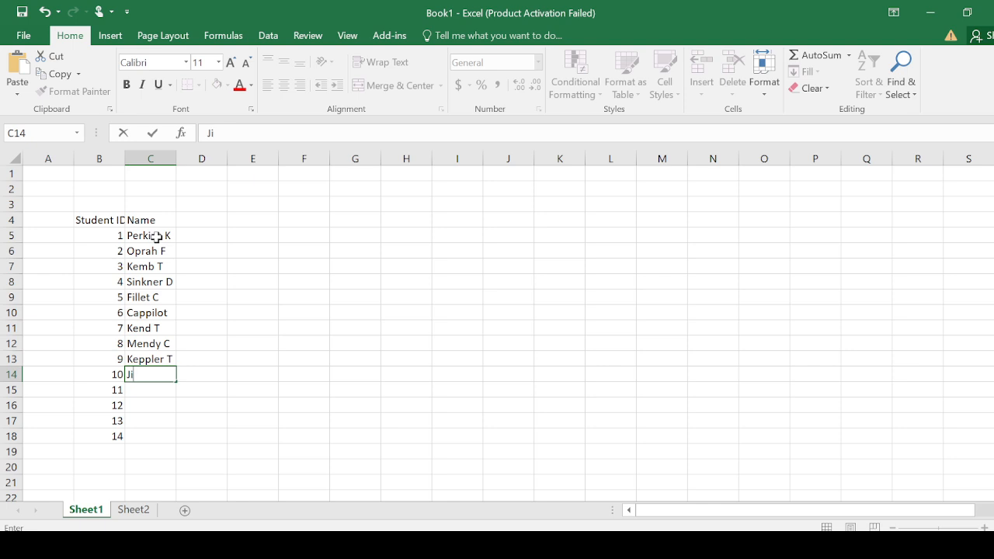
pyautogui.write('ger M')
pyautogui.press('Return')
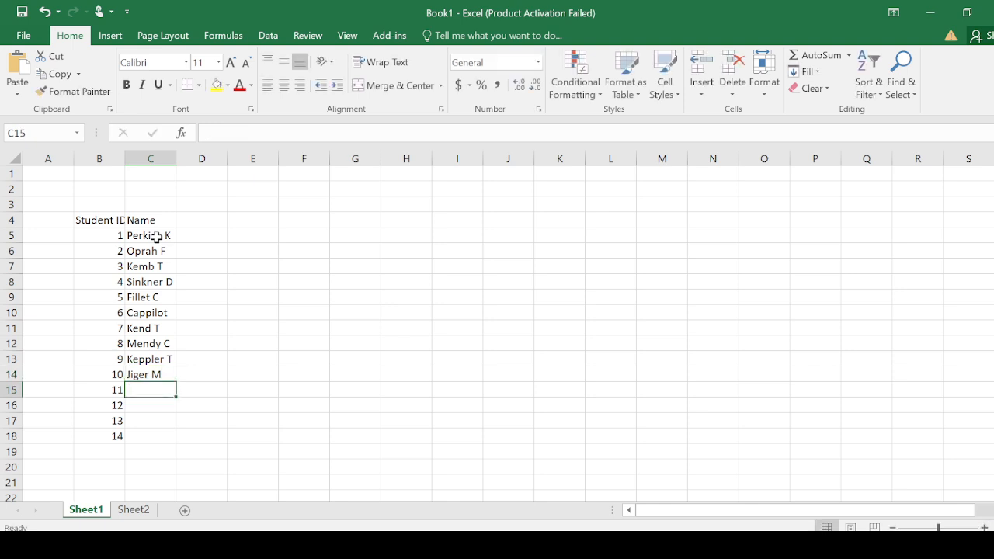
pyautogui.write('S')
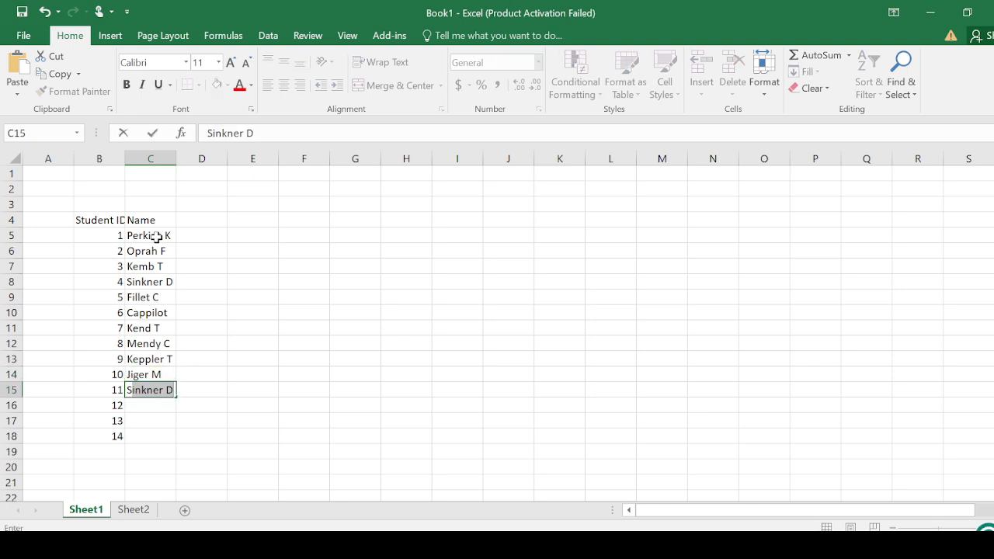
pyautogui.write('inclai')
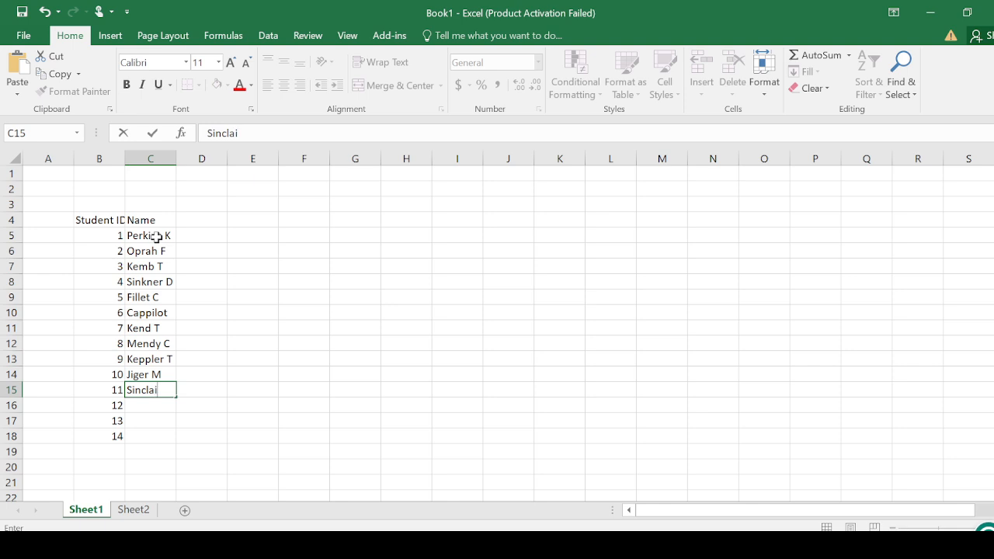
pyautogui.write('r A')
pyautogui.press('Return')
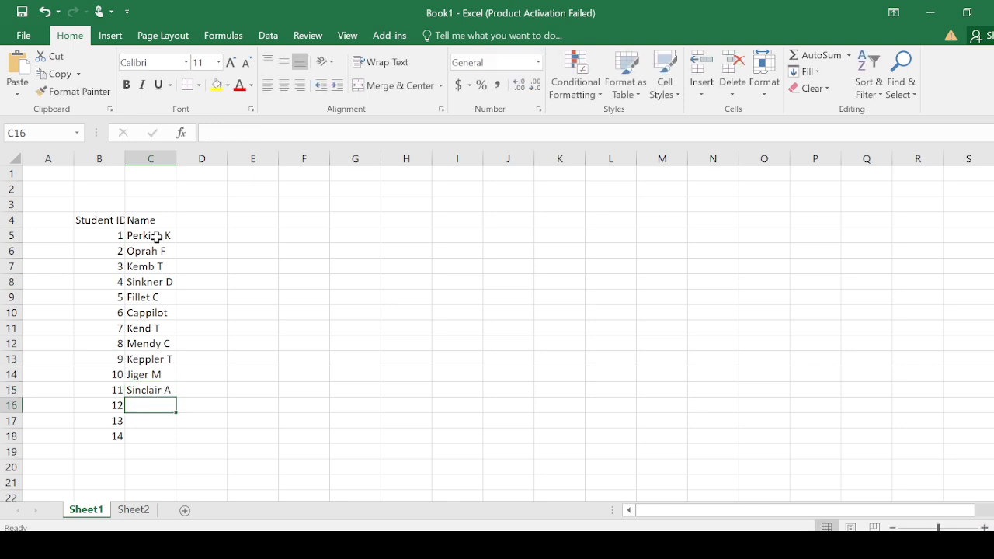
# - Enter the names of students 12 and 13 with an initial each in cells C16 and C17
pyautogui.write('Santa')
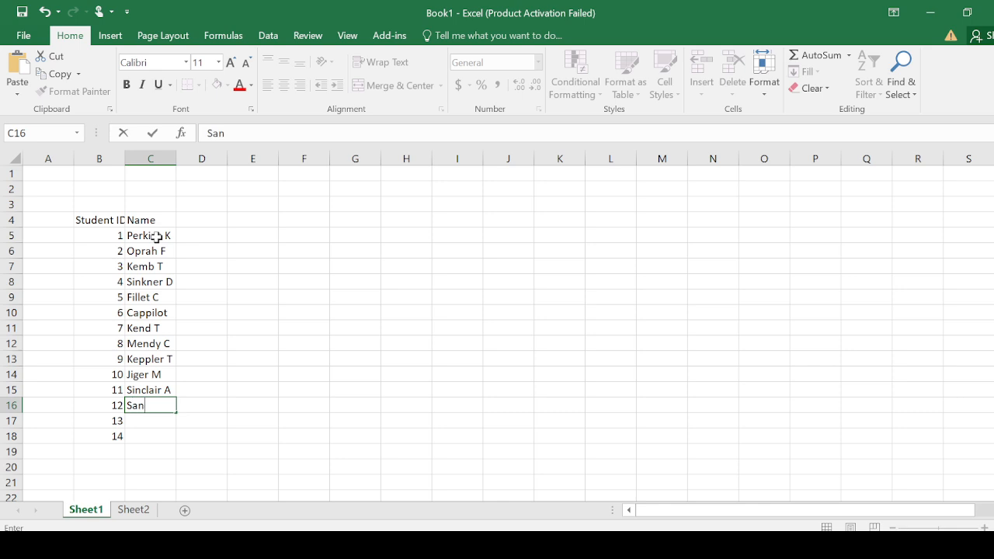
pyautogui.write('M')
pyautogui.press('Return')
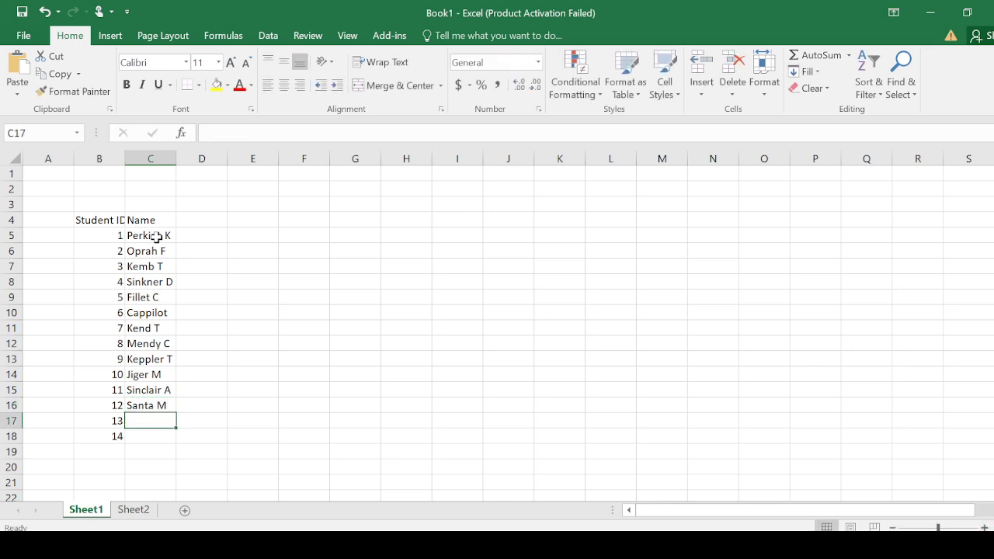
pyautogui.write('Din')
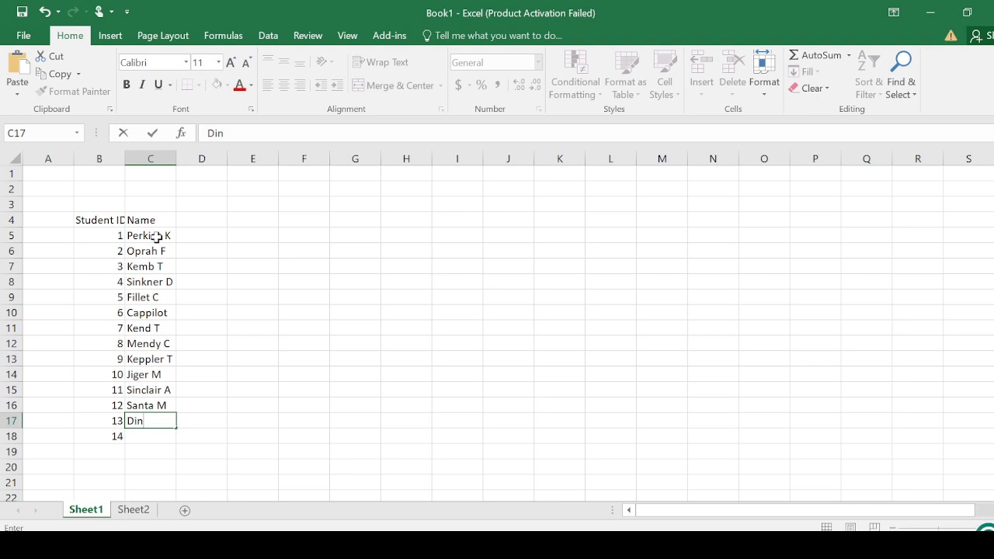
pyautogui.write('am M')
pyautogui.press('Return')
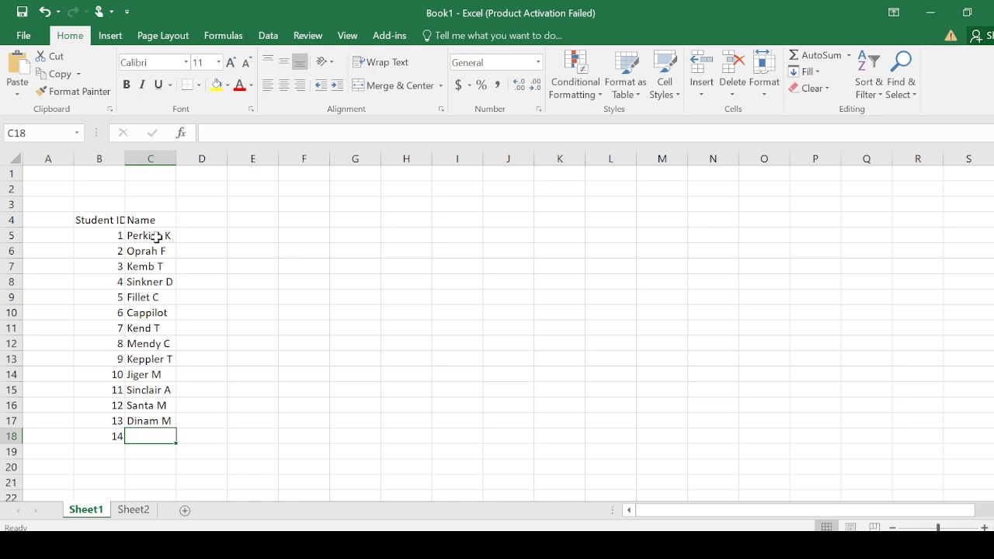
# - Enter student 14's name with an initial in cell C18 and widen column C to fit the names
pyautogui.write('Ka')
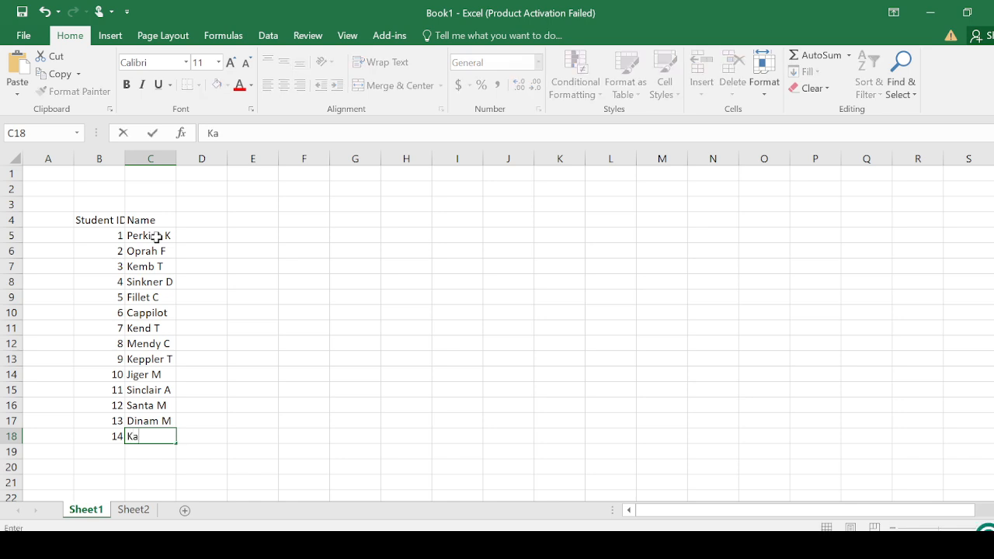
pyautogui.write('rak G')
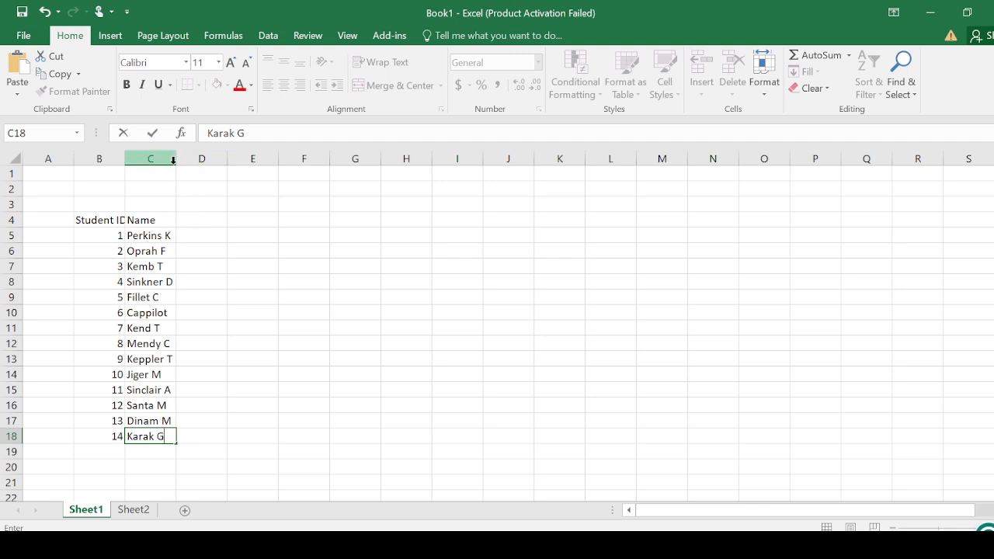
pyautogui.click(182, 205)
pyautogui.moveTo(175, 162); pyautogui.dragTo(203, 161)
# - Add the column heading Gender in cell D4, beside the Name heading
pyautogui.click(212, 221)
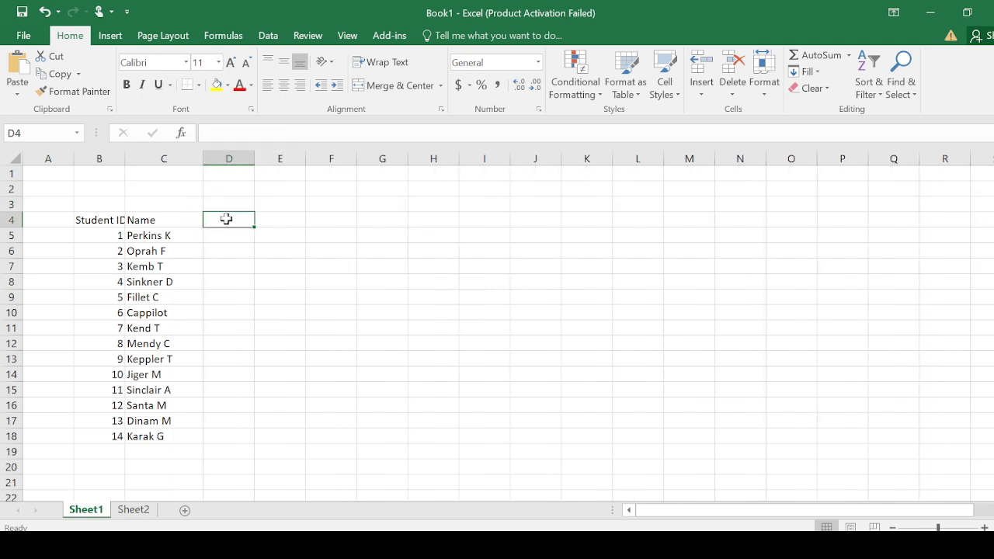
pyautogui.write('G')
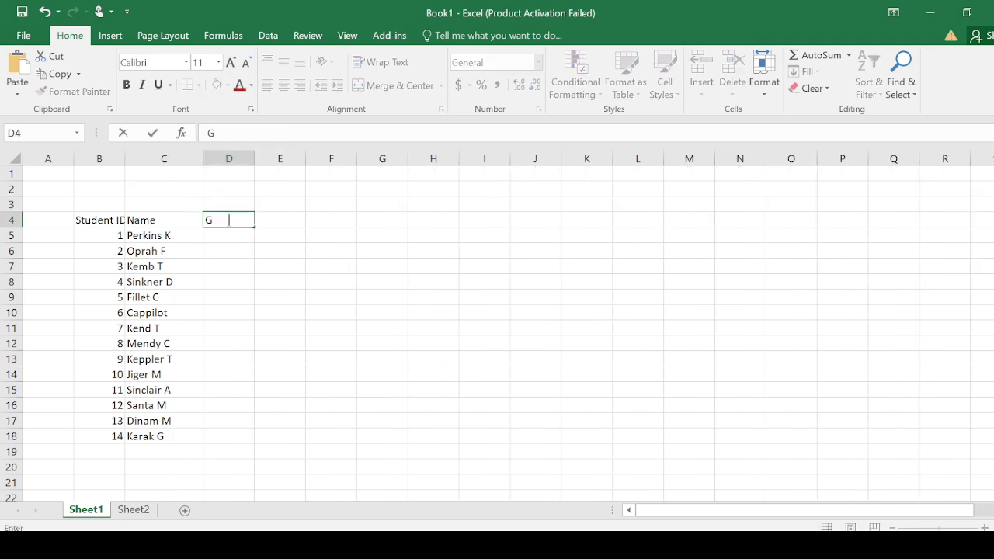
pyautogui.write('ender')
pyautogui.press('Return')
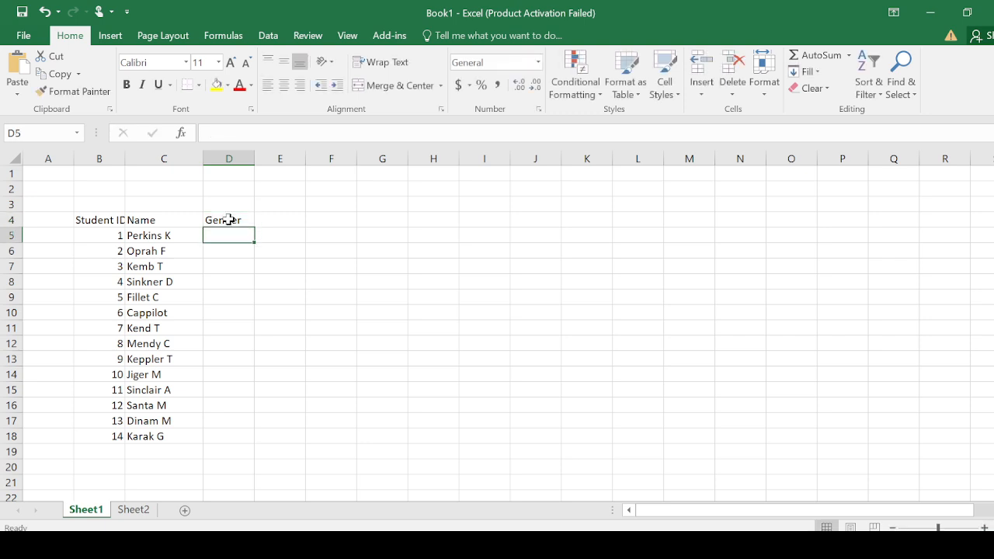
# - Enter the genders of students 1 to 4 in cells D5 to D8: Female, Female, Male, Male
pyautogui.write('Female')
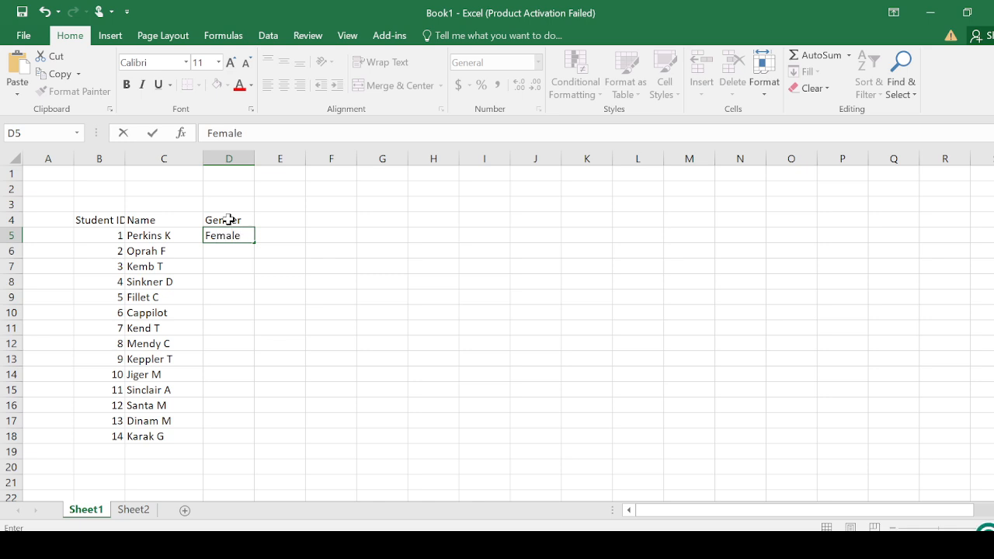
pyautogui.press('Return')
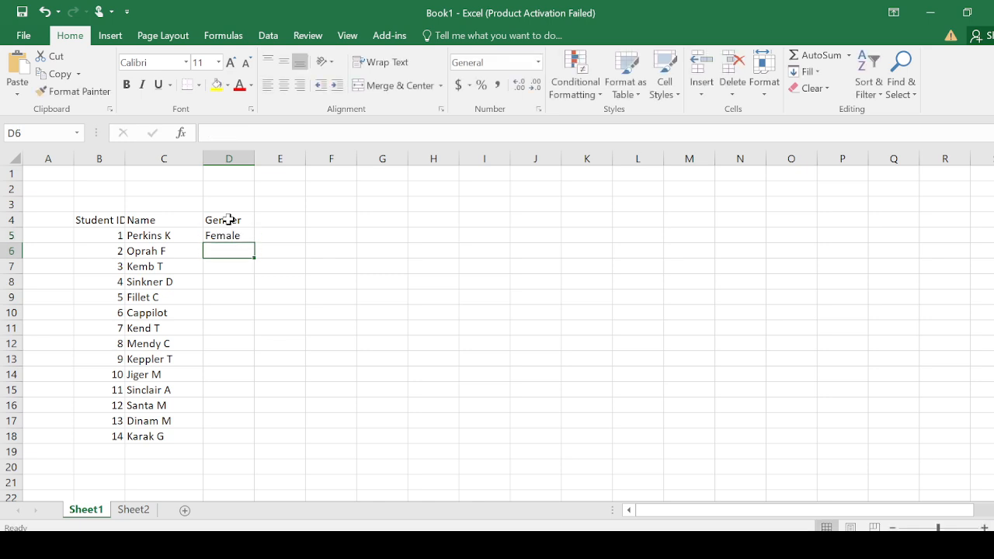
pyautogui.write('female')
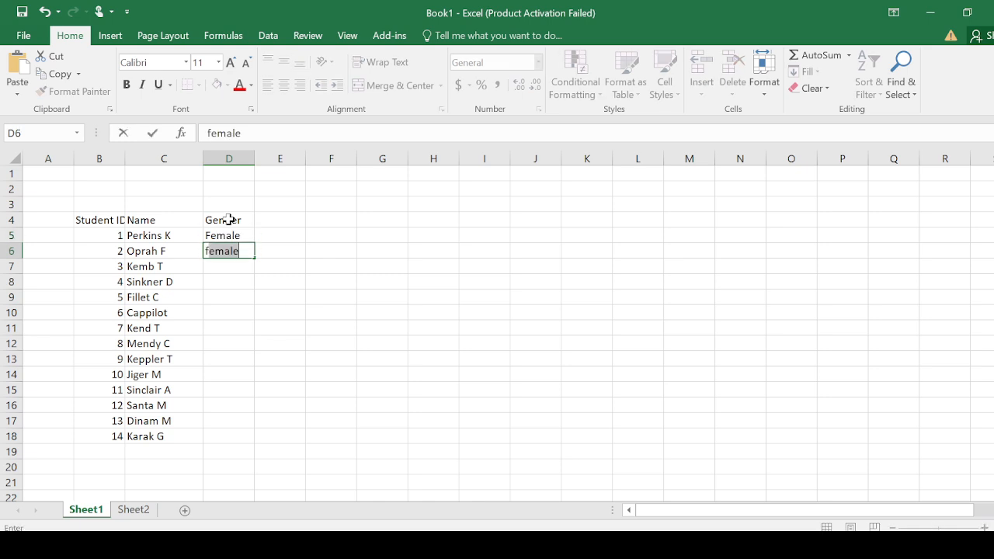
pyautogui.press('Return')
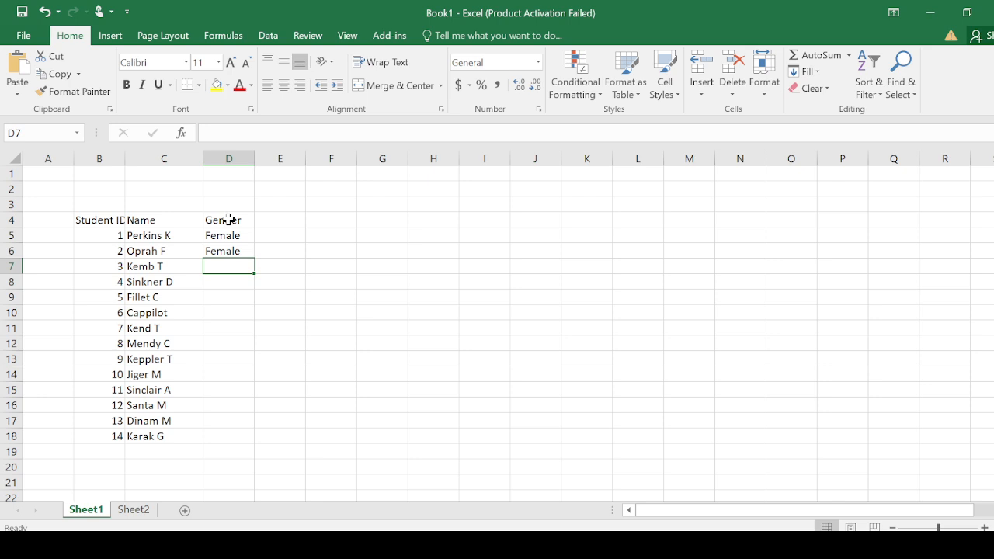
pyautogui.write('Male')
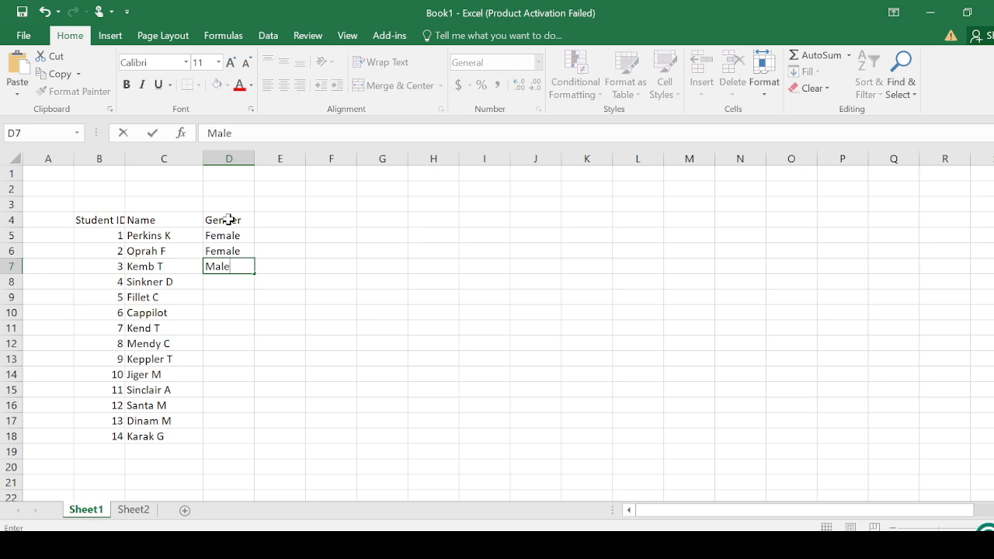
pyautogui.press('Return')
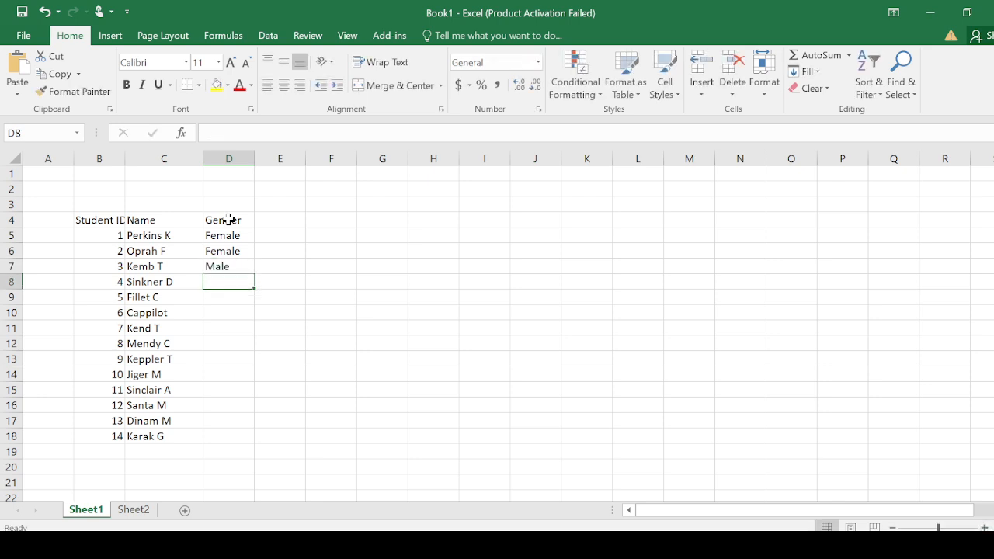
pyautogui.write('Male')
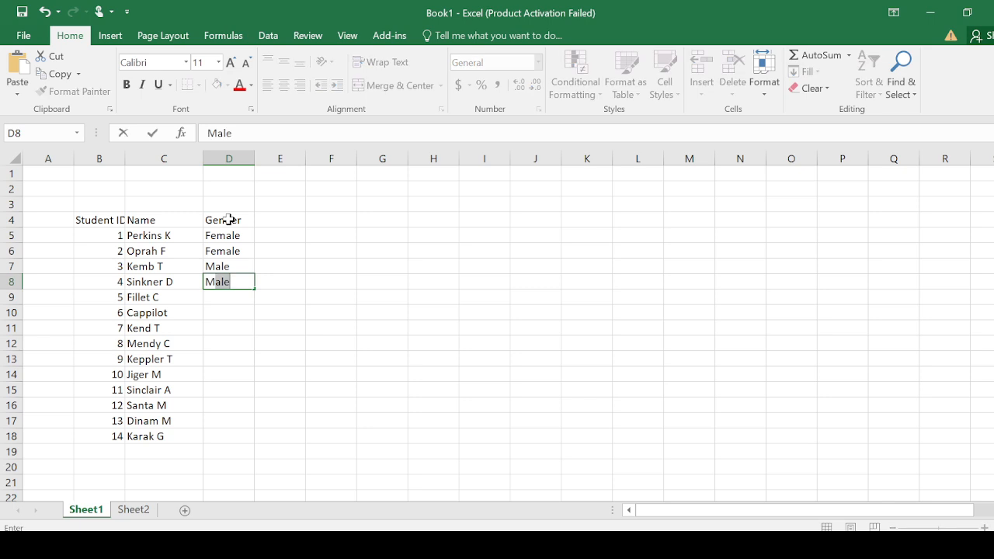
pyautogui.press('Return')
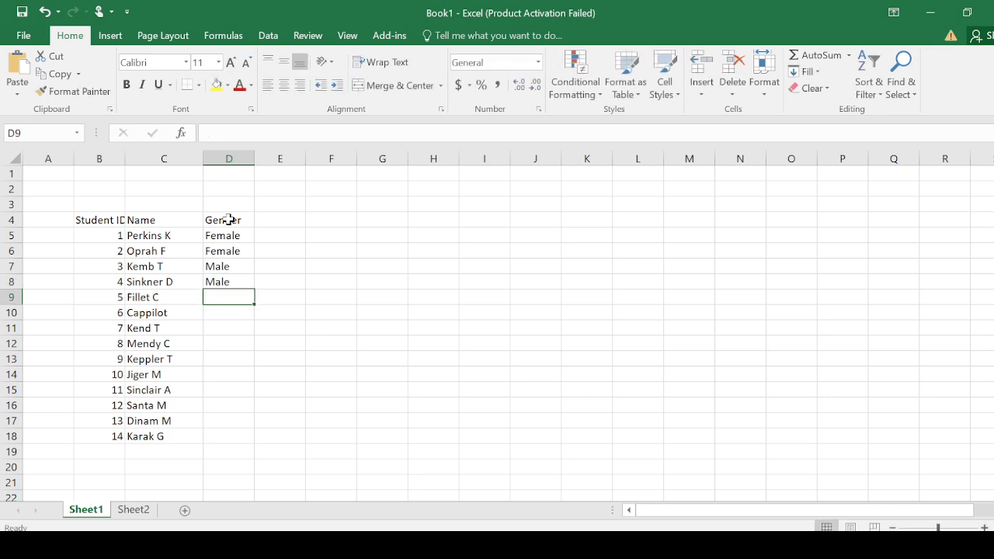
# - Enter the genders of students 5 to 8 in cells D9 to D12: Female, Male, Male, Female
pyautogui.write('Female')
pyautogui.press('Return')
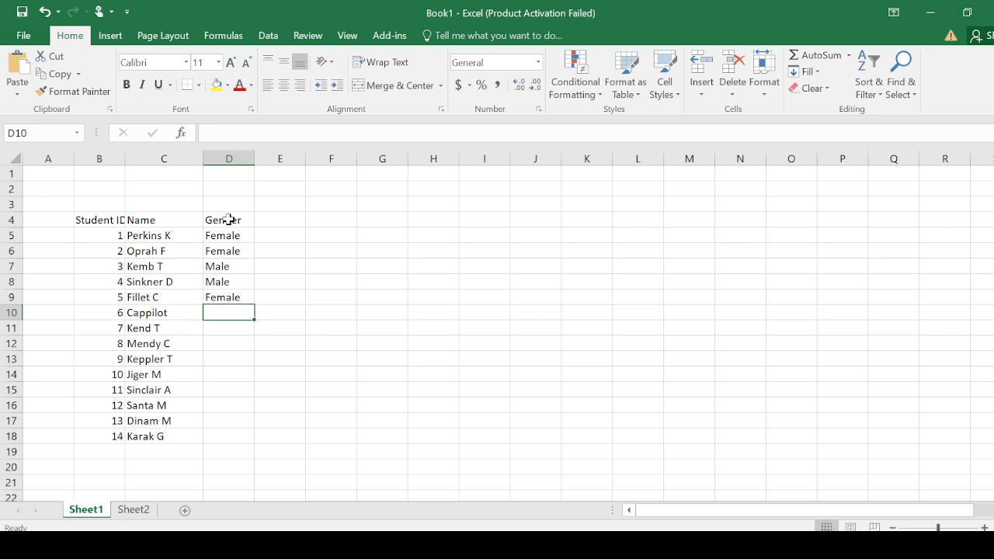
pyautogui.write('Male')
pyautogui.press('Return')
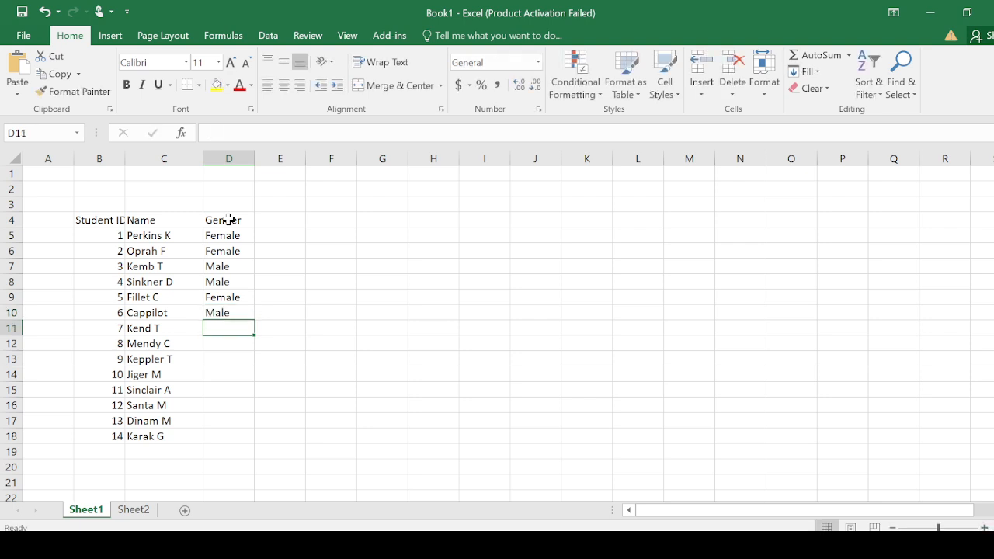
pyautogui.write('m')
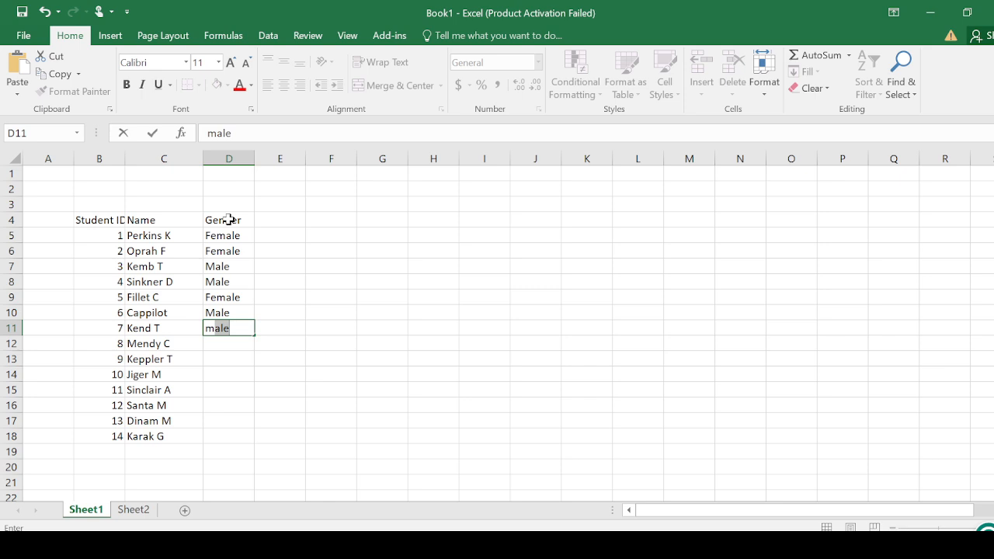
pyautogui.press('Return')
pyautogui.write('f')
pyautogui.press('Return')
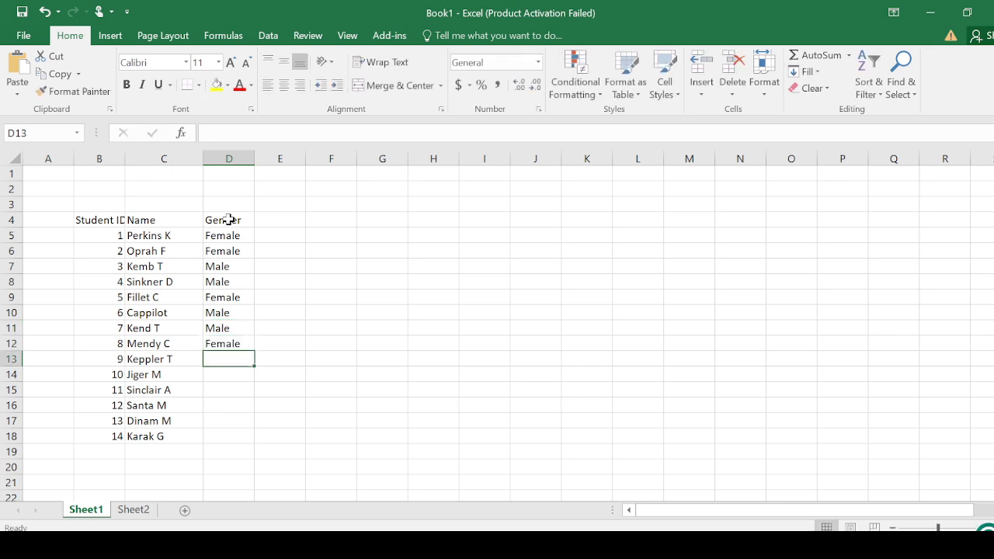
# - Enter the genders of students 9 to 11 in cells D13 to D15: Male, Male, Female
pyautogui.write('m')
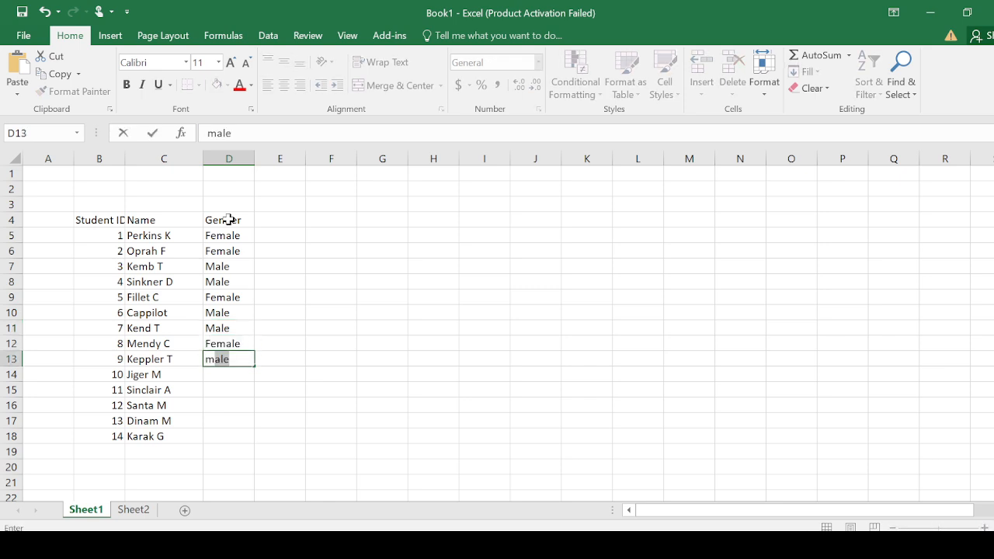
pyautogui.press('Return')
pyautogui.write('m')
pyautogui.press('Return')
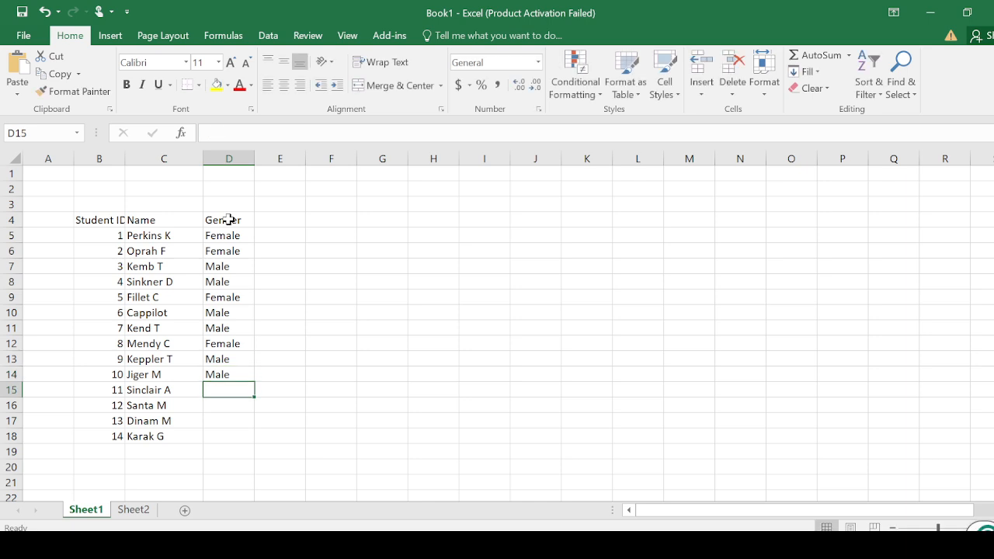
pyautogui.write('female')
pyautogui.press('Return')
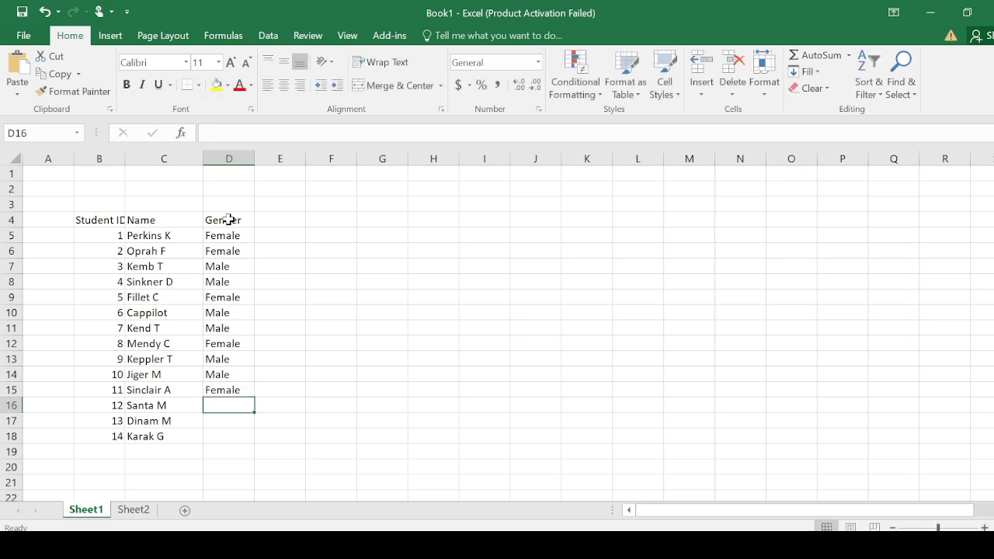
# - Enter the genders of students 12 to 14 in cells D16 to D18: Female, Female, Male
pyautogui.write('f')
pyautogui.press('Return')
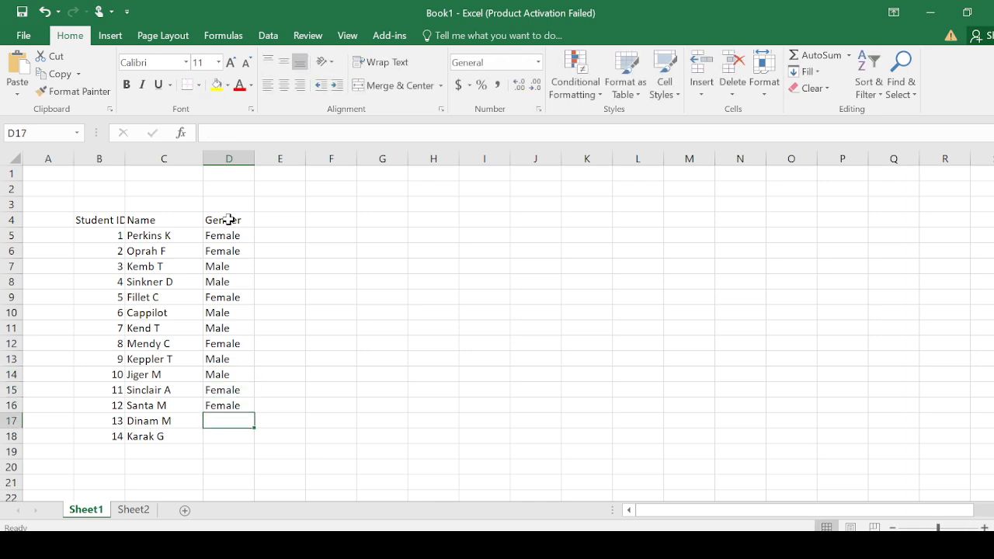
pyautogui.write('f')
pyautogui.press('Return')
pyautogui.write('male')
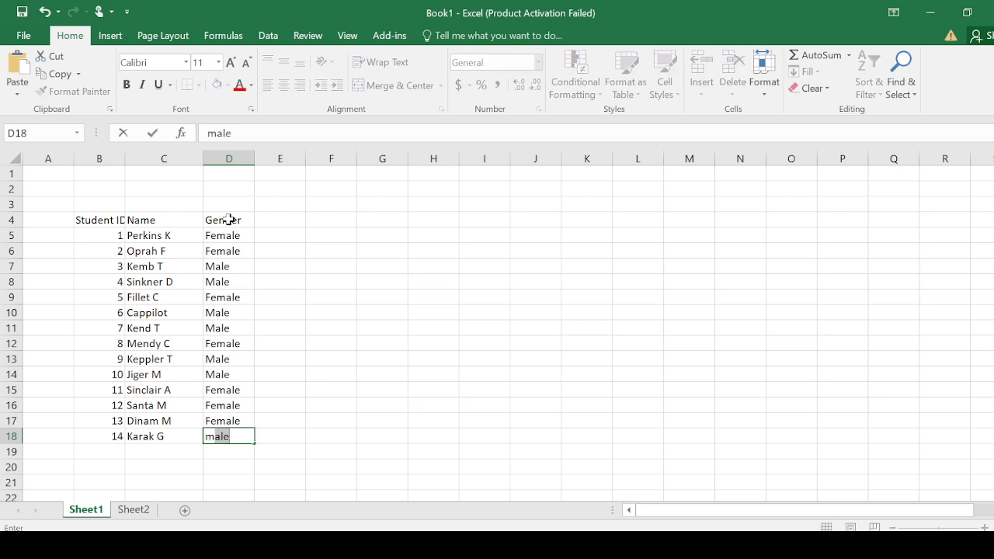
pyautogui.press('Return')
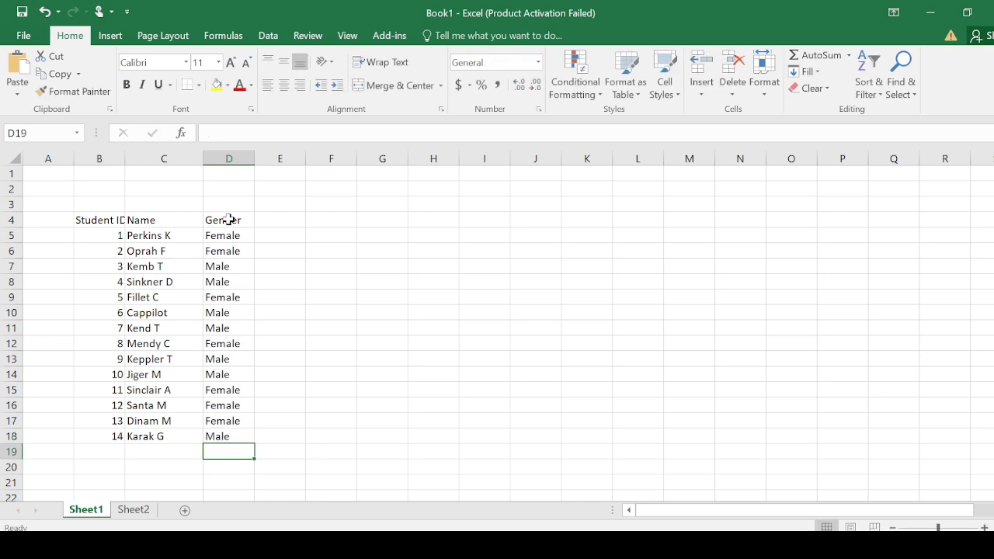
# - Add the column heading Score with a capital S in cell E4
pyautogui.click(291, 222)
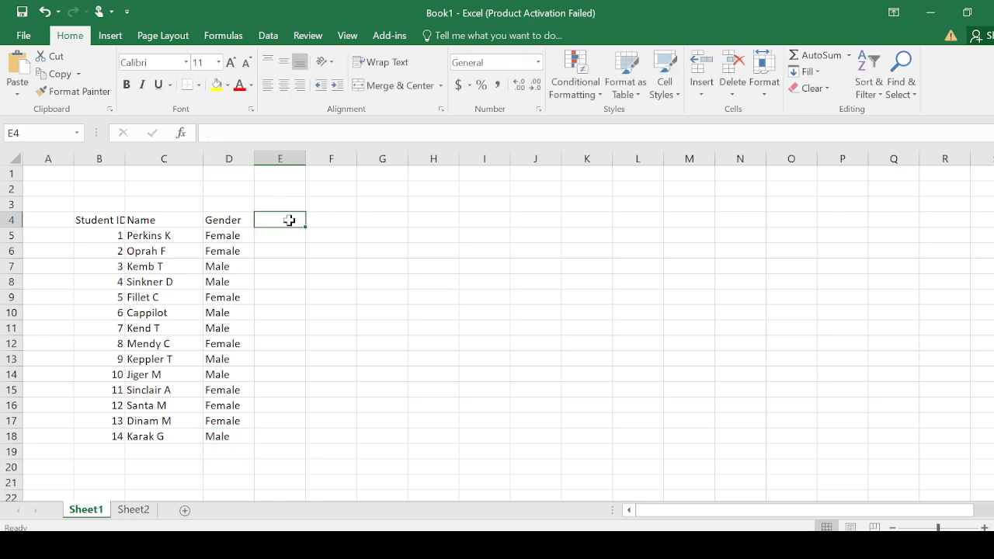
pyautogui.write('score')
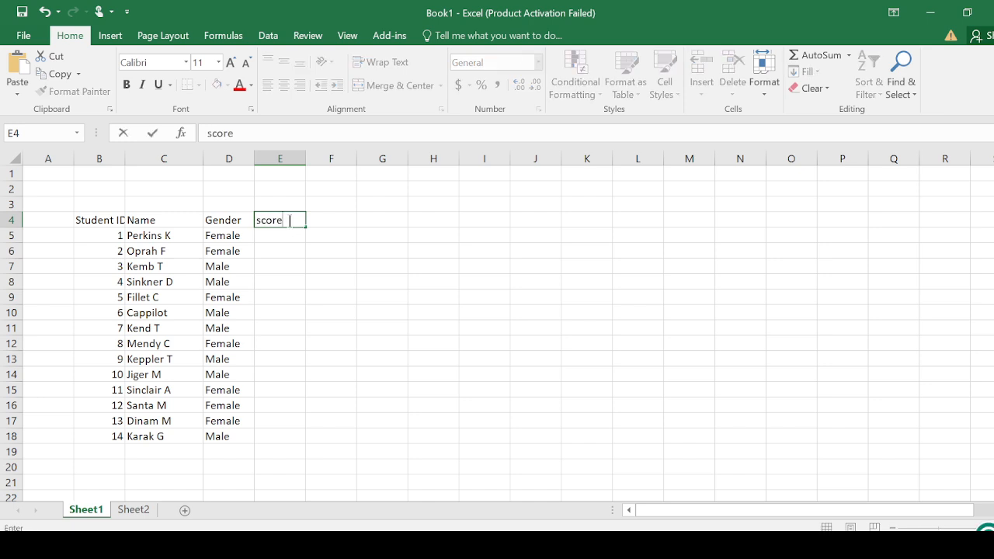
pyautogui.press('BackSpace')
pyautogui.press('BackSpace')
pyautogui.press('BackSpace')
pyautogui.press('BackSpace')
pyautogui.press('BackSpace')
pyautogui.write('Score')
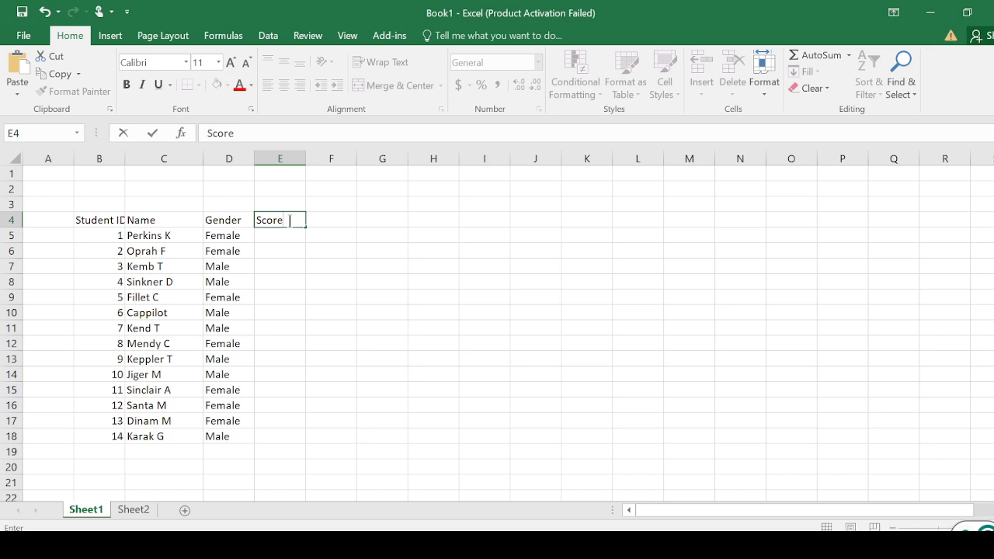
pyautogui.press('Return')
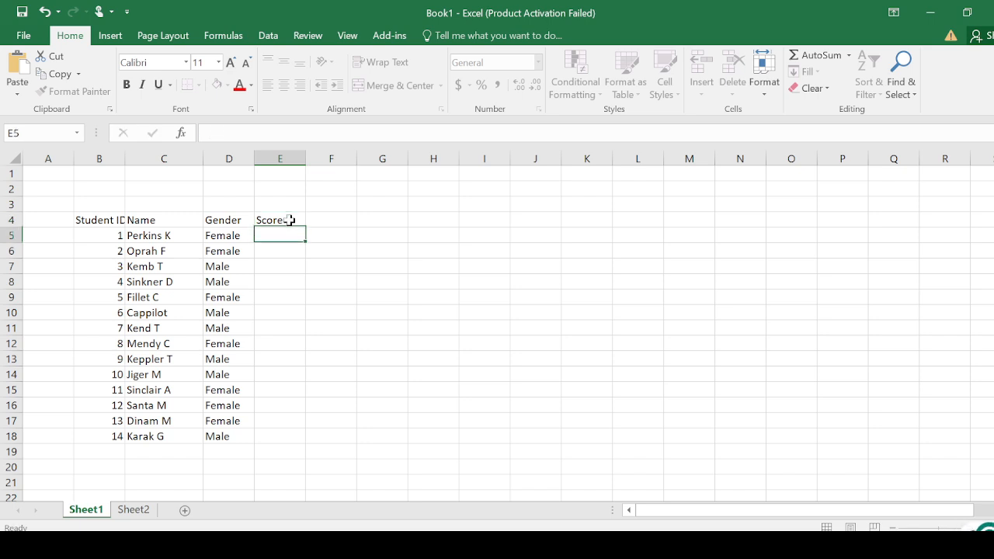
# - Enter the scores of students 1 to 4 in cells E5 to E8: 45, 34, 56 and 78
pyautogui.write('45')
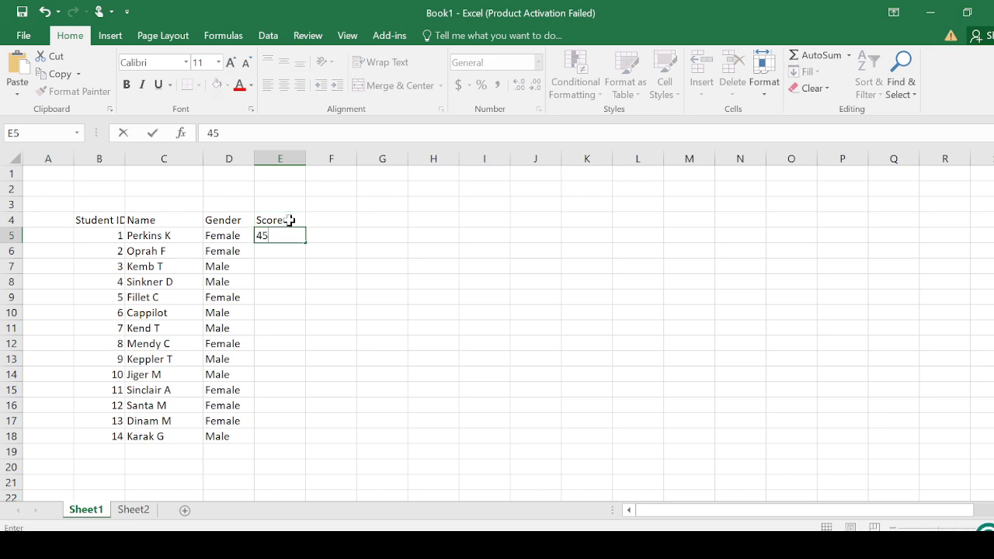
pyautogui.press('Return')
pyautogui.write('34')
pyautogui.press('Return')
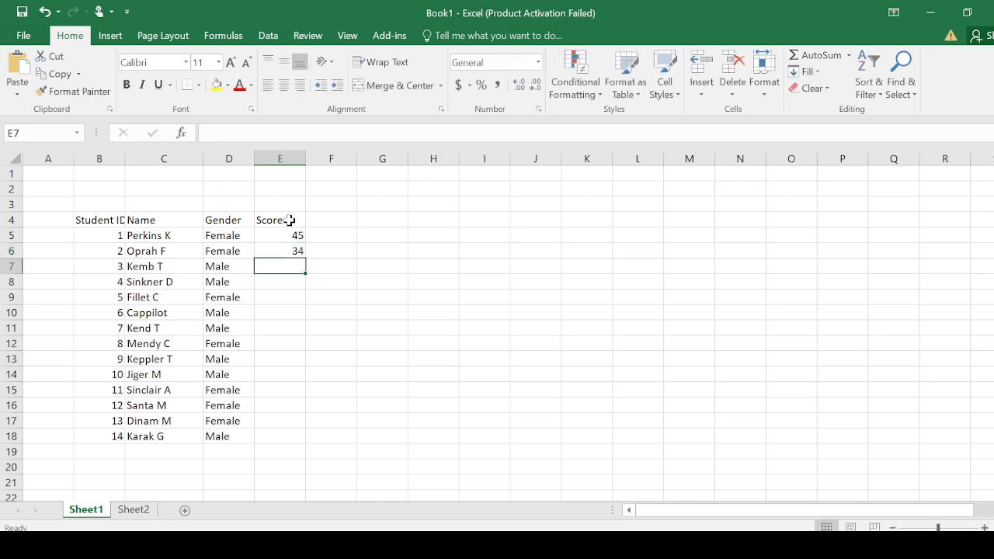
pyautogui.write('56')
pyautogui.press('Return')
pyautogui.write('78')
pyautogui.press('Return')
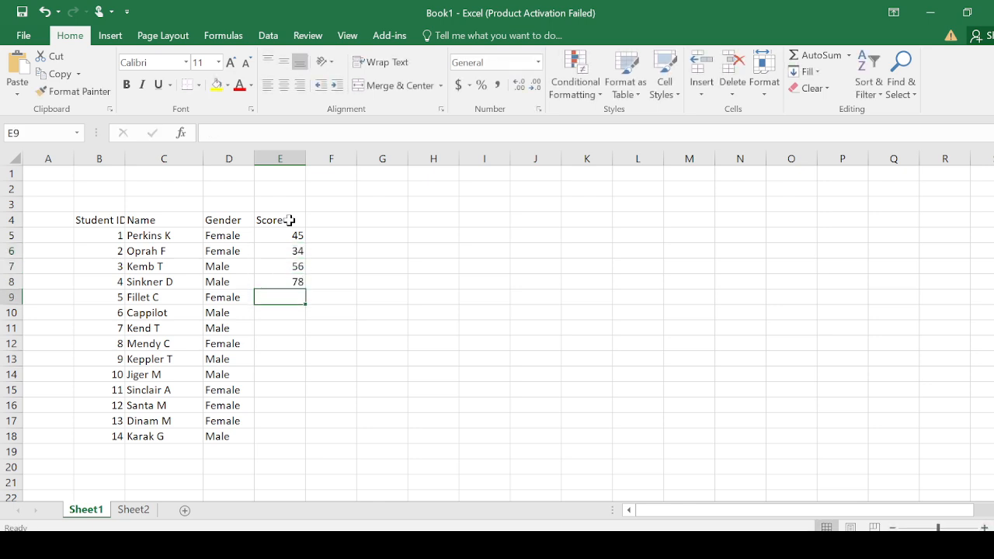
# - Enter the scores of students 5 to 7 in cells E9 to E11: 90, 21 and 1
pyautogui.write('90')
pyautogui.press('Return')
pyautogui.write('21')
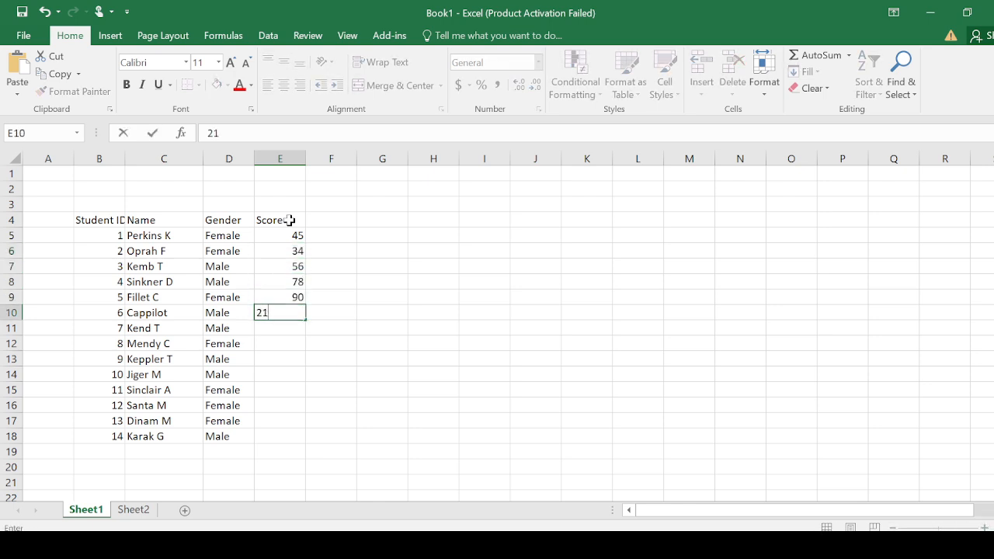
pyautogui.press('Return')
pyautogui.write('1')
pyautogui.press('Return')
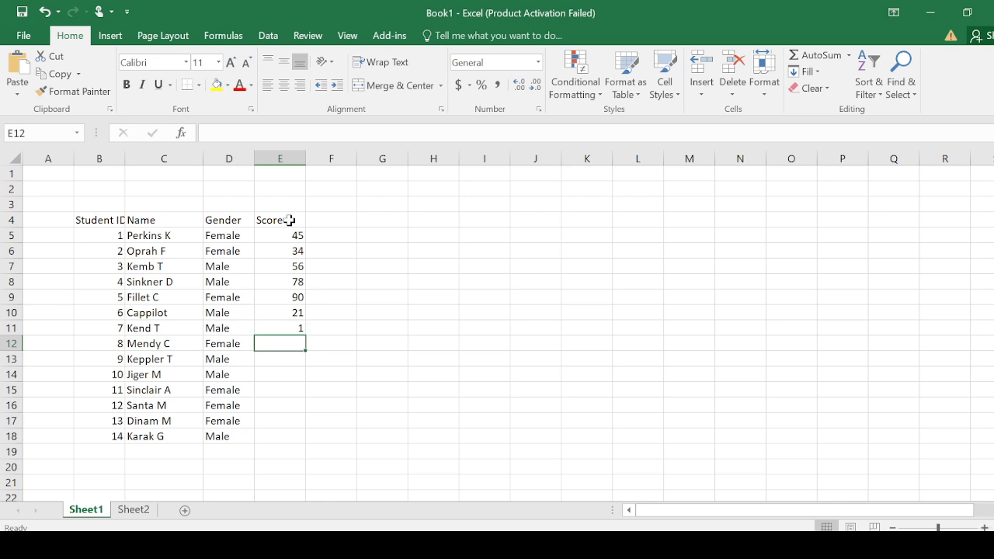
# - Enter the scores of students 8 to 10 in cells E12 to E14: 0, 23 and 45
pyautogui.write('0')
pyautogui.press('Return')
pyautogui.write('23')
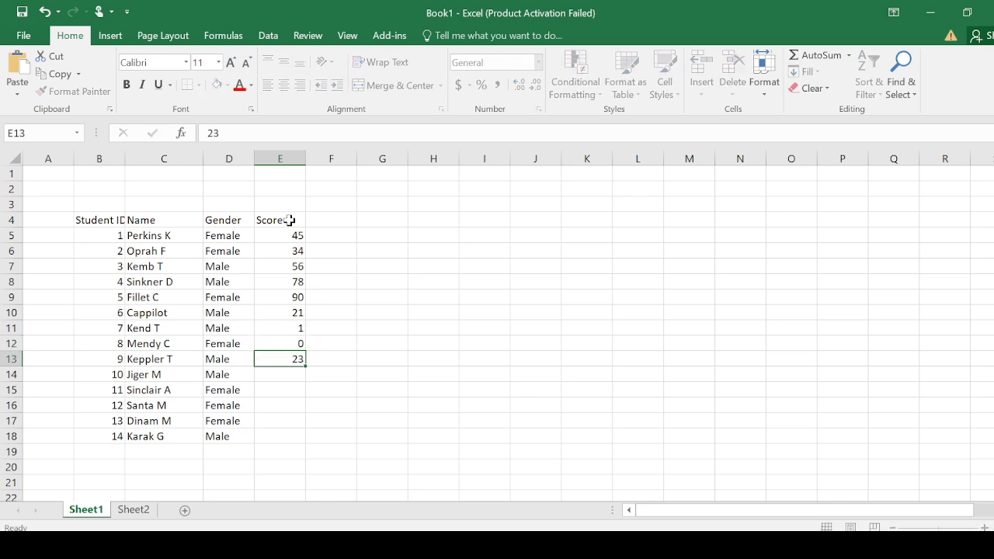
pyautogui.press('Return')
pyautogui.write('45')
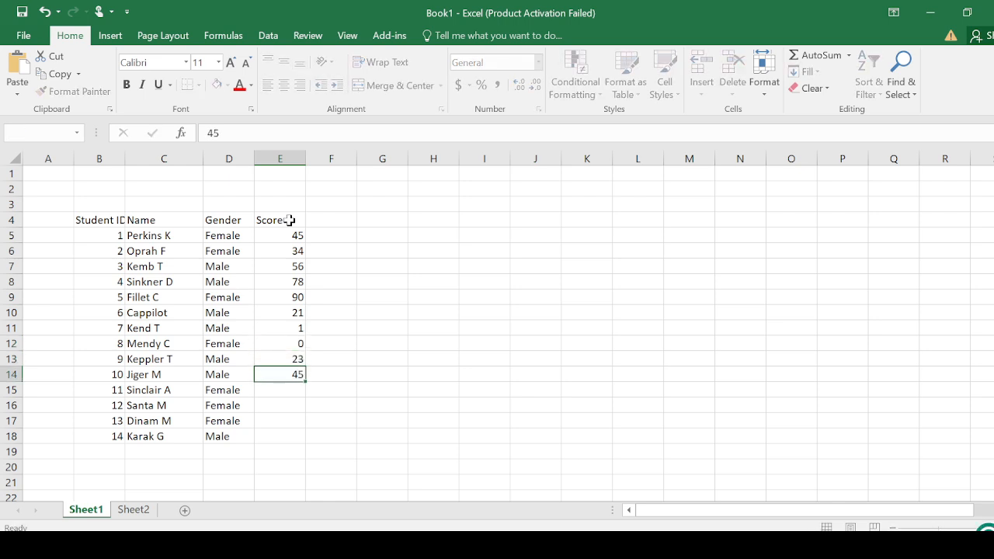
# - Enter the scores of students 11 to 14 in cells E15 to E18: 2, 4, 99 and 23
pyautogui.press('Return')
pyautogui.write('2')
pyautogui.press('Return')
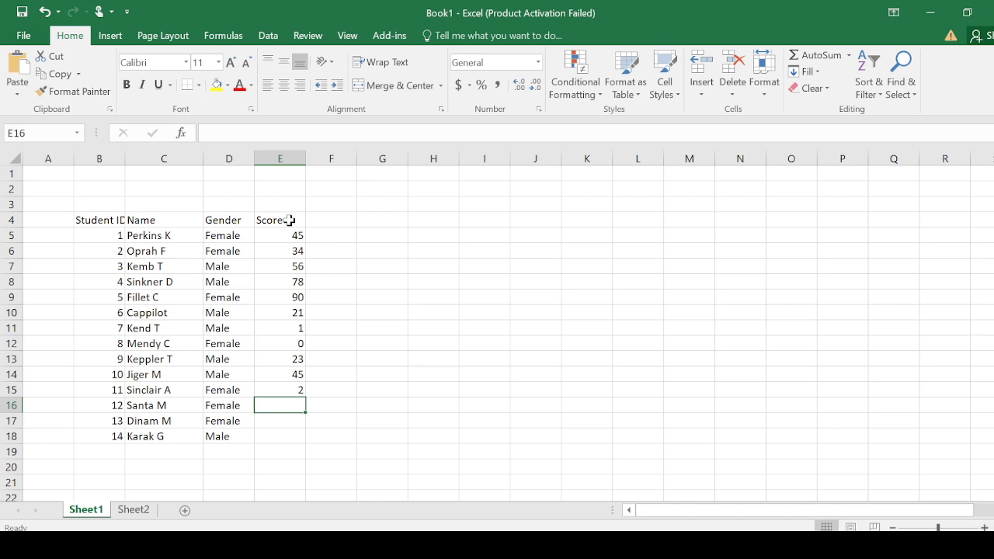
pyautogui.write('4')
pyautogui.press('Return')
pyautogui.write('99')
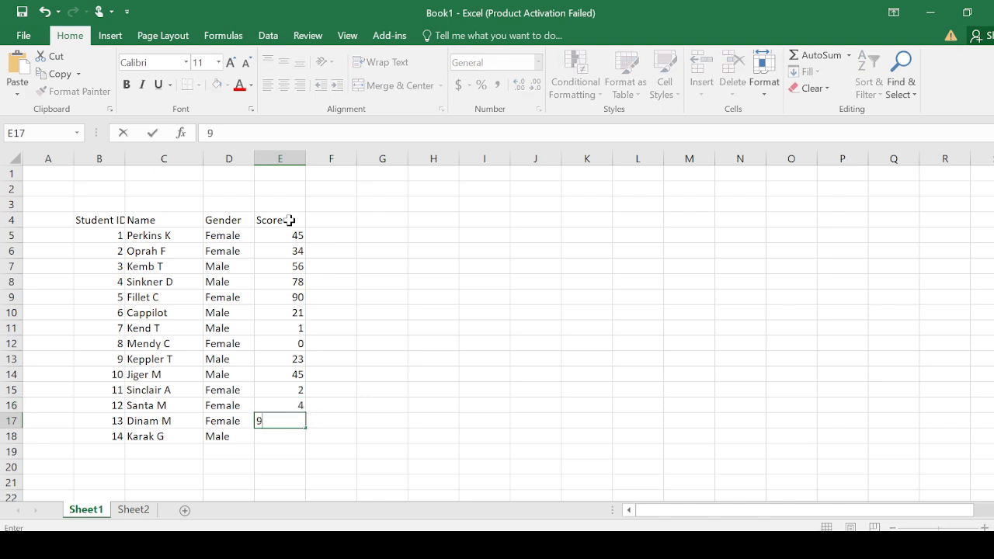
pyautogui.press('Return')
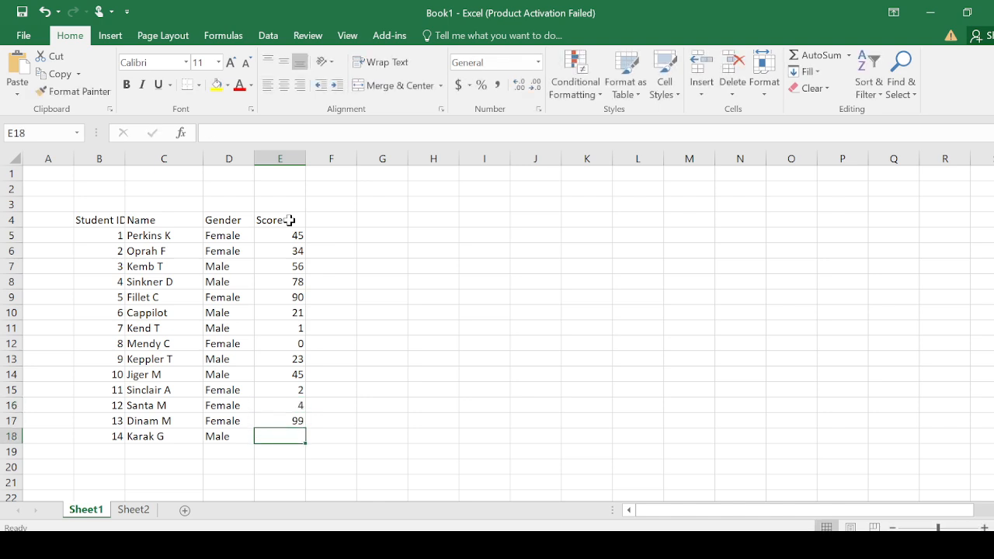
pyautogui.write('23')
pyautogui.press('Return')
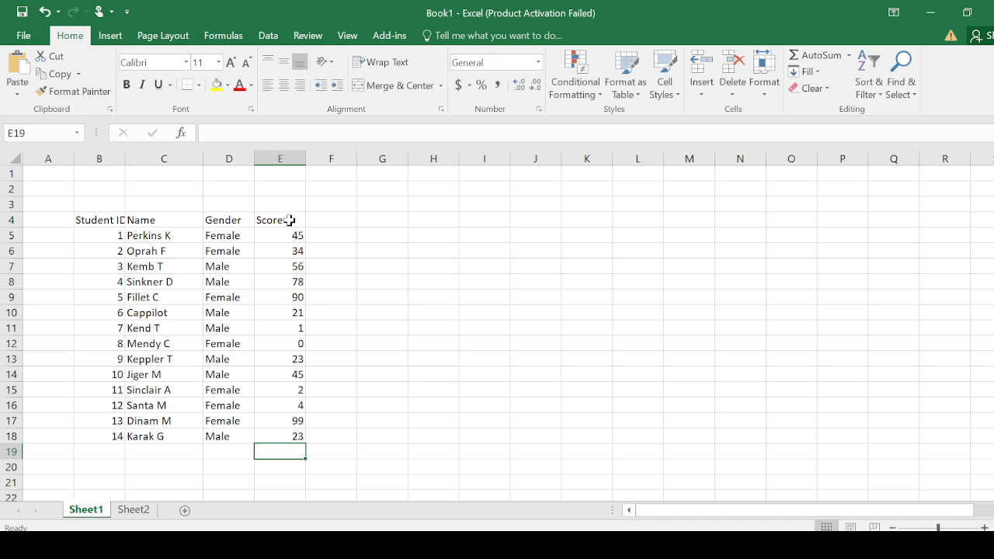
# - Make the column headings Student ID, Name, Gender and Score in cells B4 to E4 bold
pyautogui.click(359, 232)
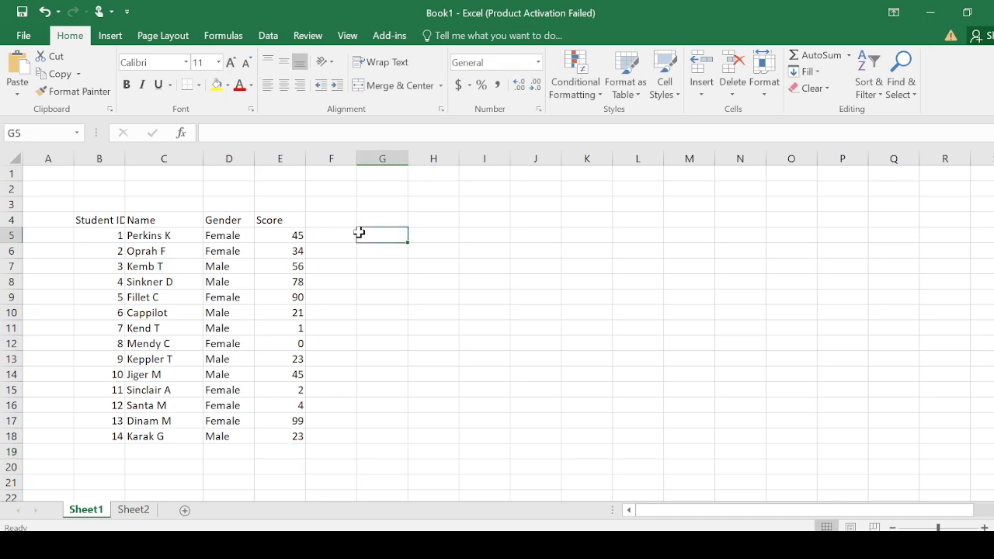
pyautogui.moveTo(106, 222); pyautogui.dragTo(277, 220)
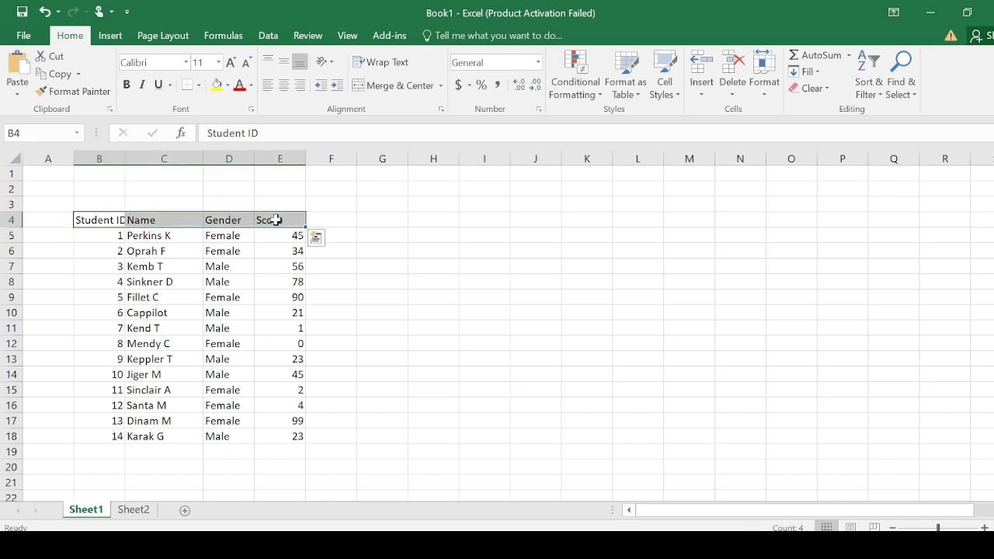
pyautogui.click(127, 84)
pyautogui.click(337, 267)
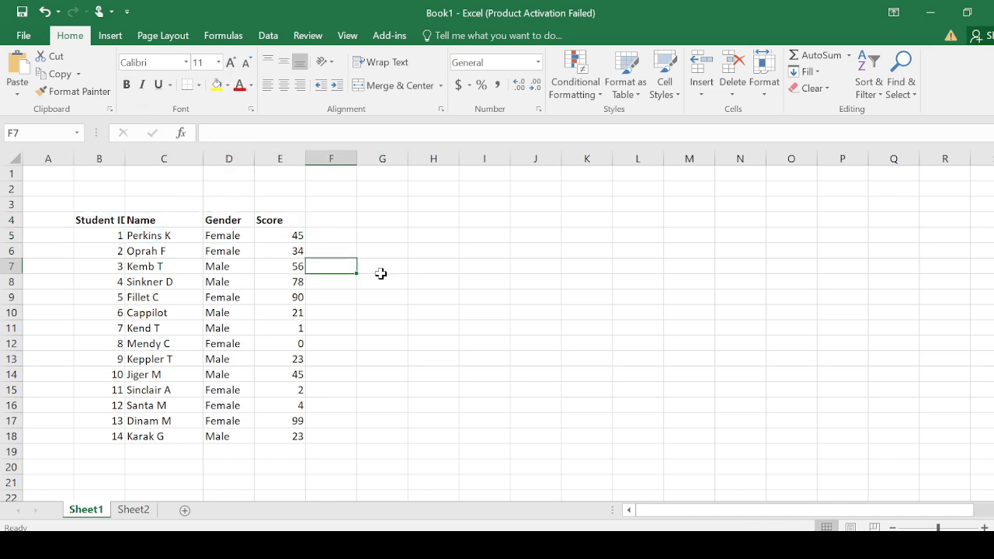
# - Add the column heading Pass/Fail in cell G4
pyautogui.click(431, 221)
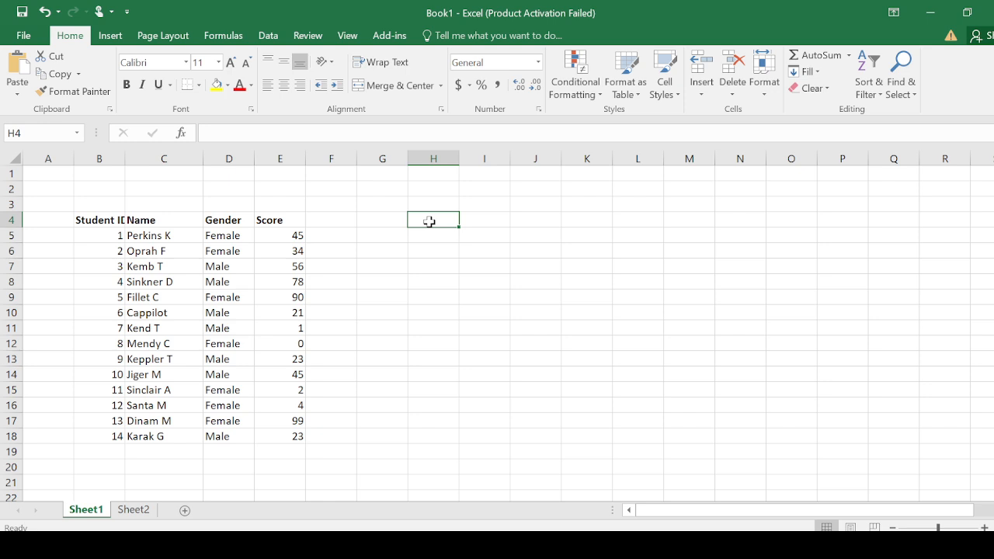
pyautogui.click(376, 221)
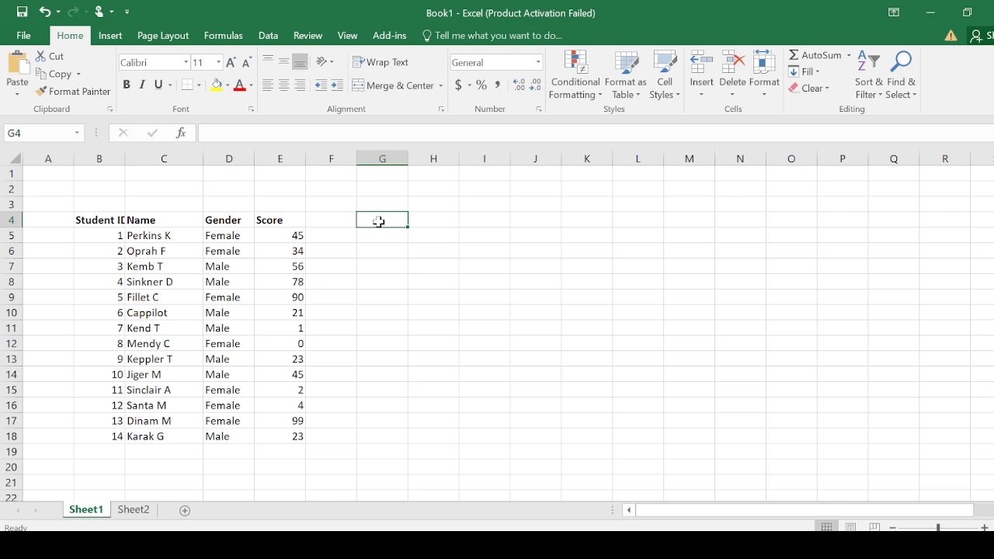
pyautogui.write('Passing')
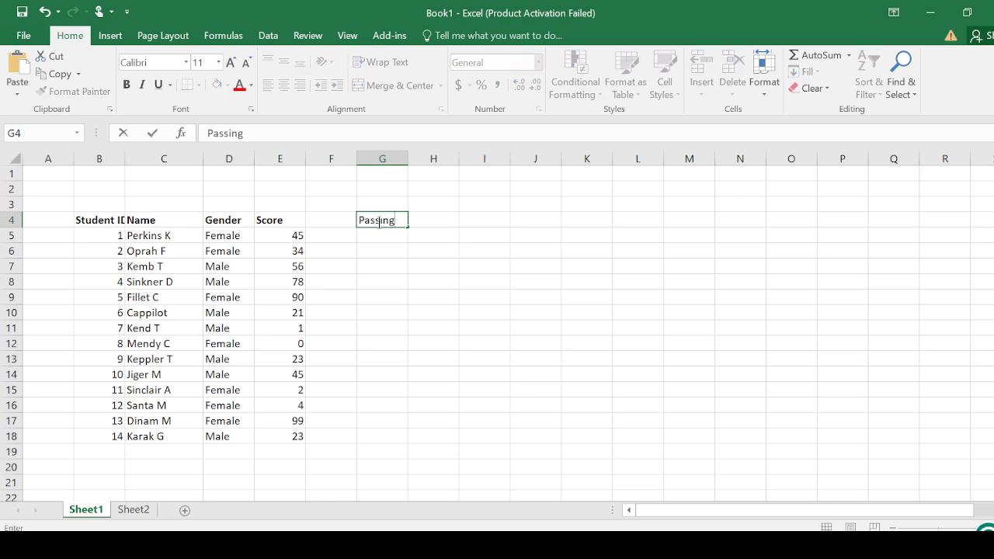
pyautogui.press('BackSpace')
pyautogui.press('BackSpace')
pyautogui.press('BackSpace')
pyautogui.write('/Fail')
pyautogui.press('Return')
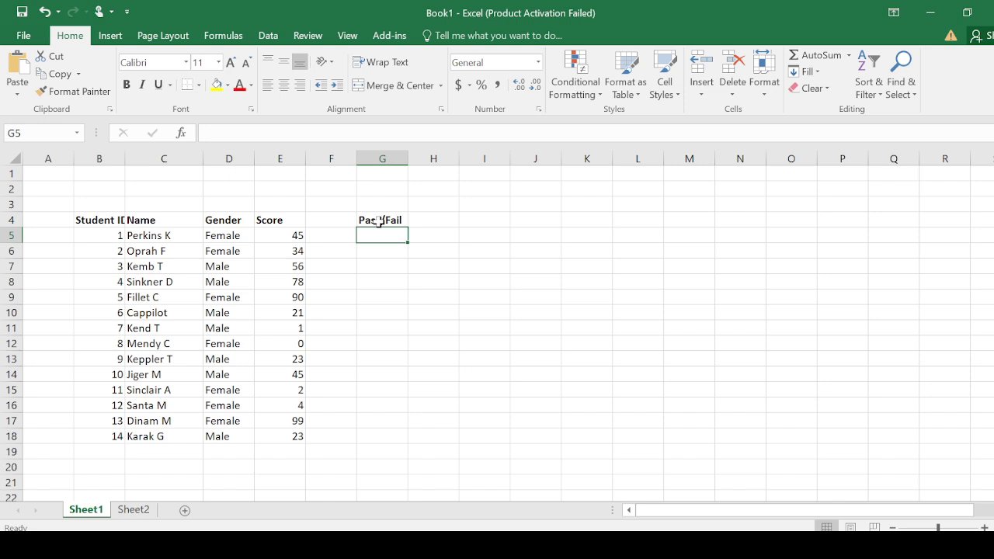
# - Start an IF formula in cell G5 with the logical test E5 > 50 on the first student's score
pyautogui.write('=')
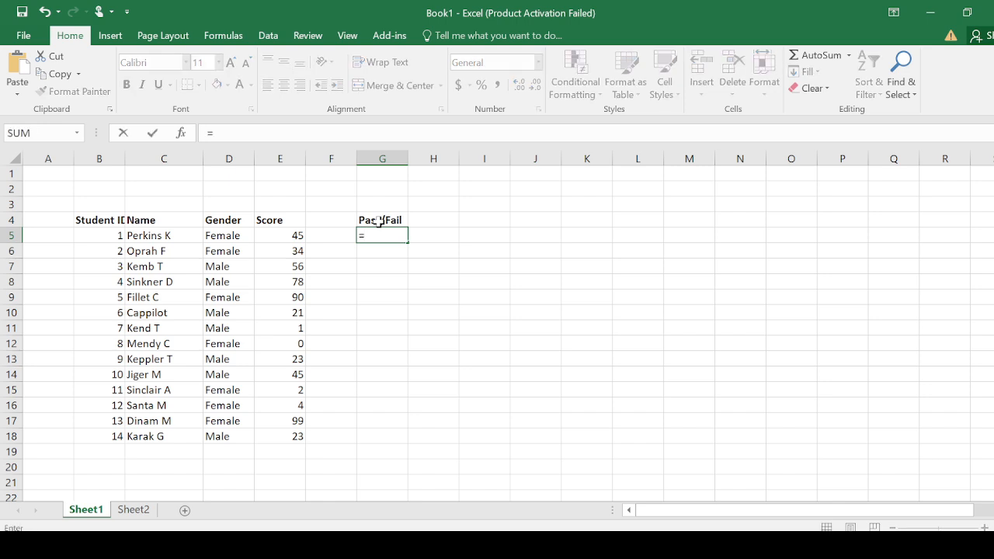
pyautogui.write('i')
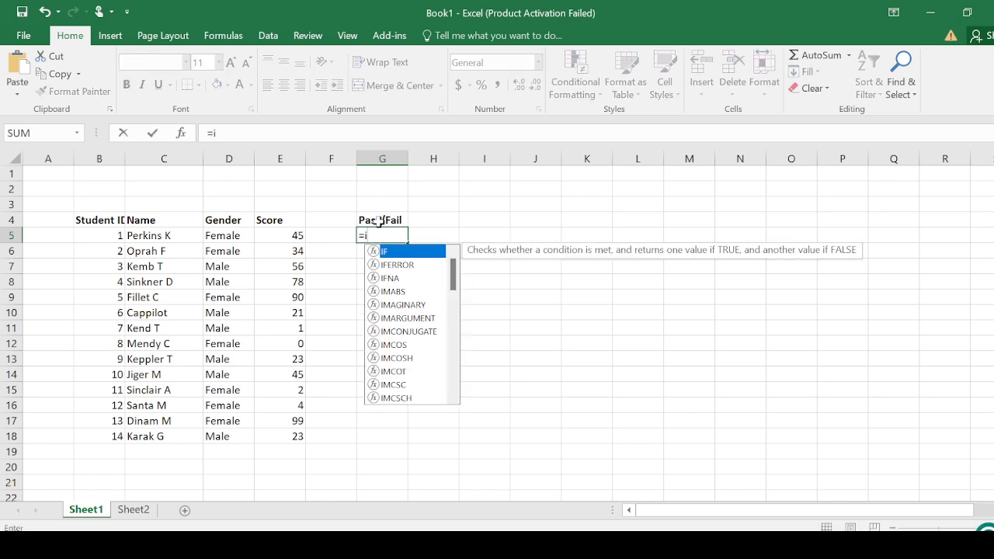
pyautogui.write('f')
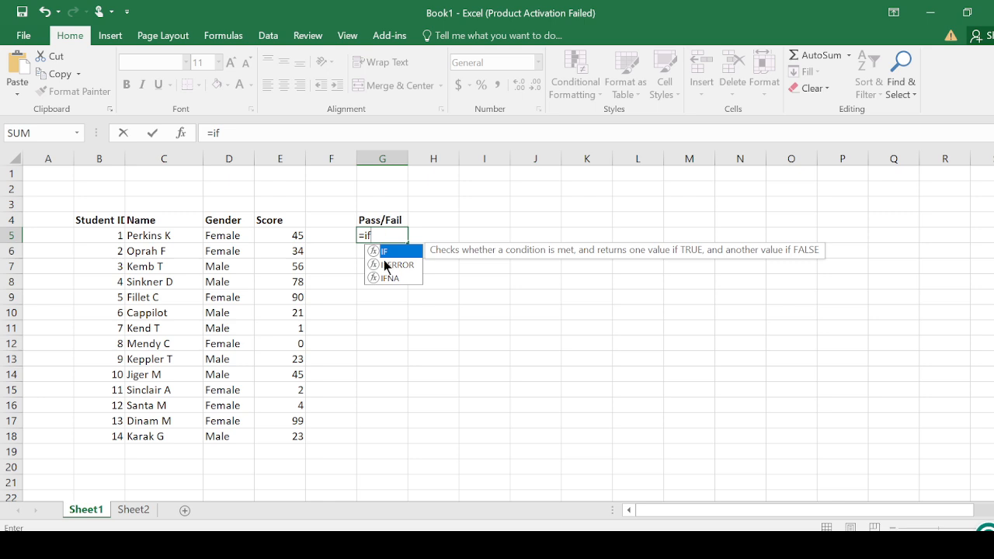
pyautogui.doubleClick(383, 251)
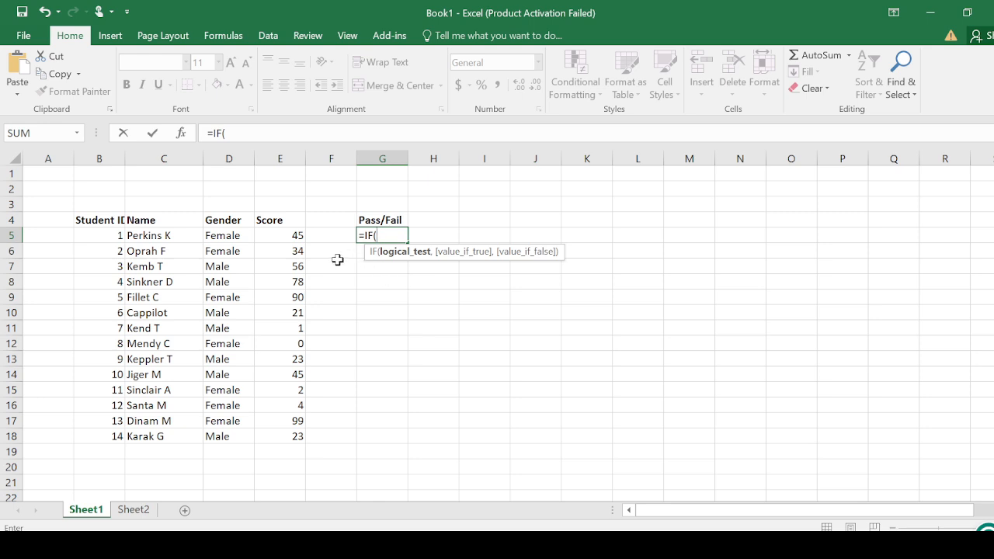
pyautogui.click(277, 236)
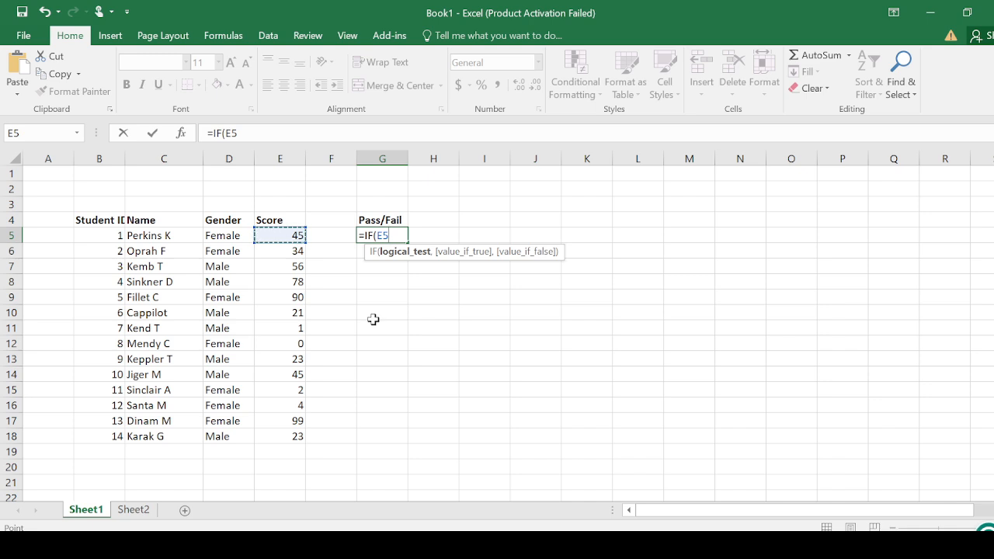
pyautogui.press('F8')
pyautogui.press('BackSpace')
pyautogui.press('BackSpace')
pyautogui.write('>')
pyautogui.write(' >')
pyautogui.write(' 5')
pyautogui.write('0')
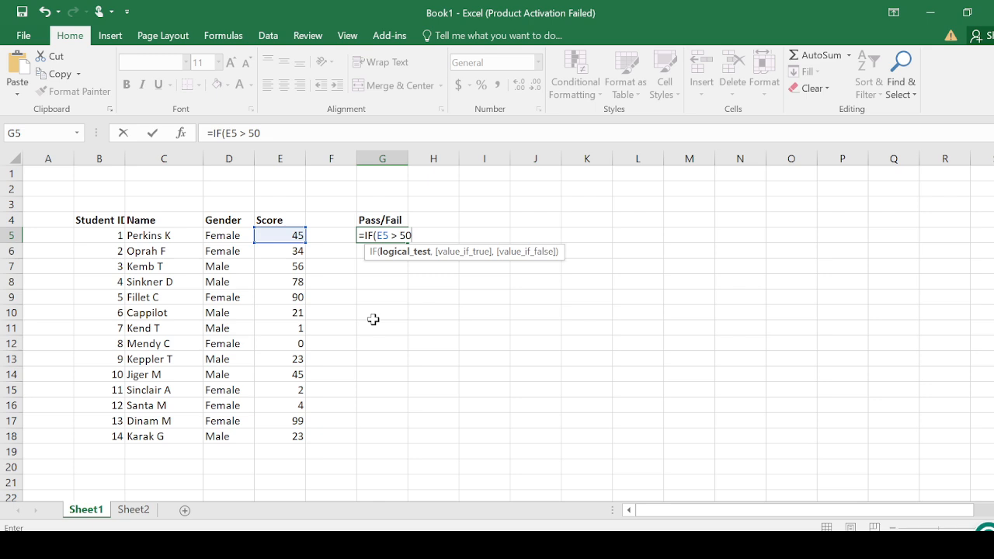
# - Change the formula's logical test to E5 >= 50 and proceed to the value-if-true argument
pyautogui.press('BackSpace')
pyautogui.press('BackSpace')
pyautogui.write('+')
pyautogui.press('BackSpace')
pyautogui.write('= 50,')
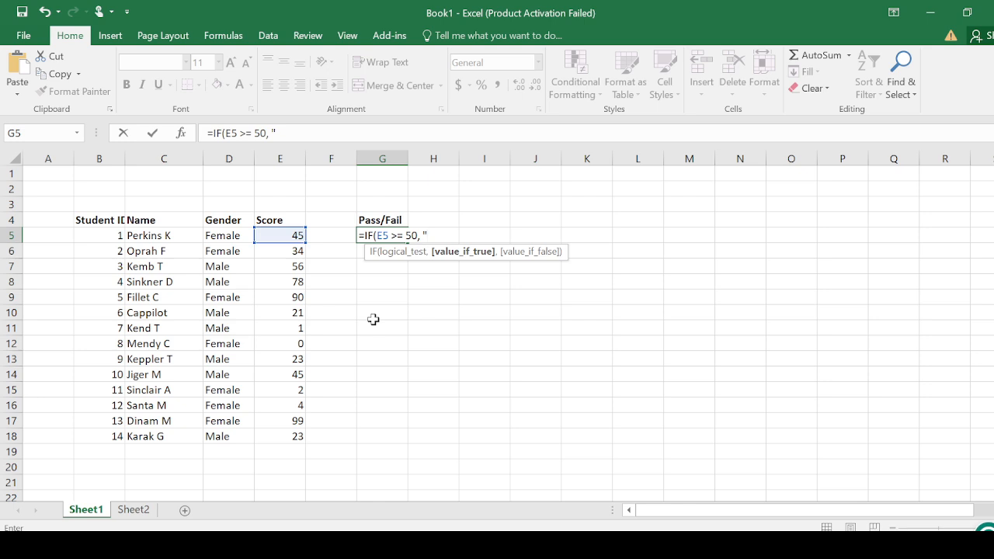
# - Complete the IF formula in G5 with "Pass" as the true value and "Fail" as the false value
pyautogui.write('P')
pyautogui.write('ass",')
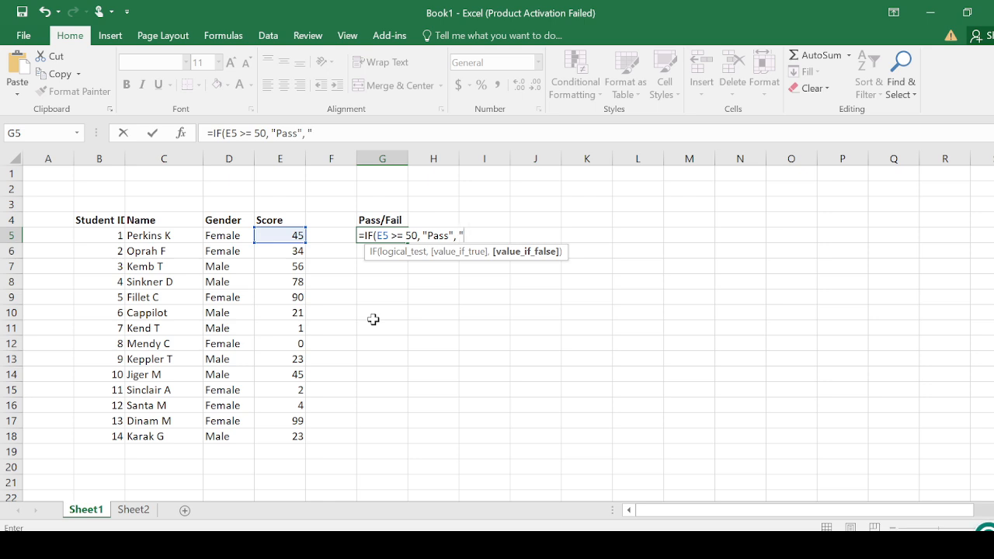
pyautogui.write(' "Fail')
pyautogui.write(')')
pyautogui.press('Return')
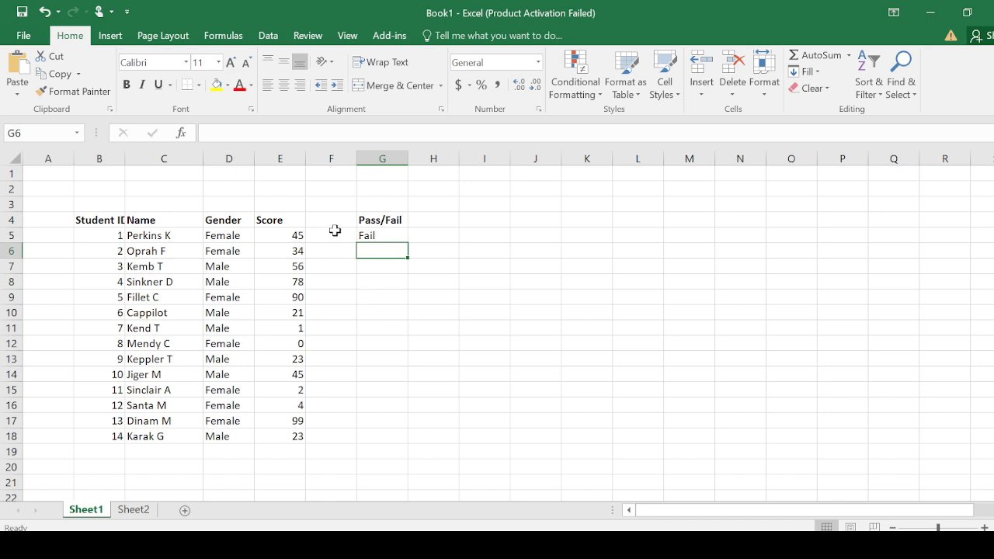
# - Fill the IF formula from G5 down to G18 for all the students
pyautogui.click(372, 235)
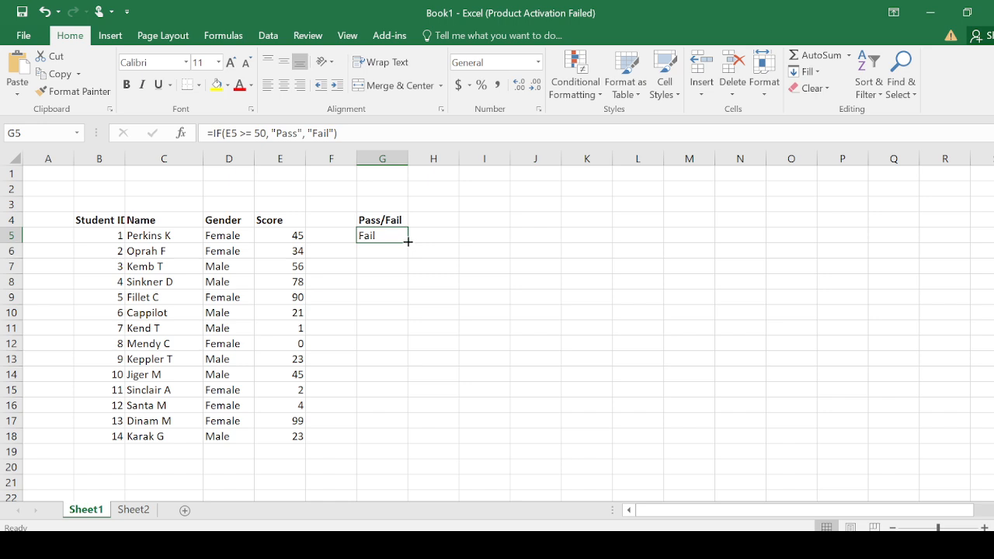
pyautogui.moveTo(408, 244); pyautogui.dragTo(407, 441)
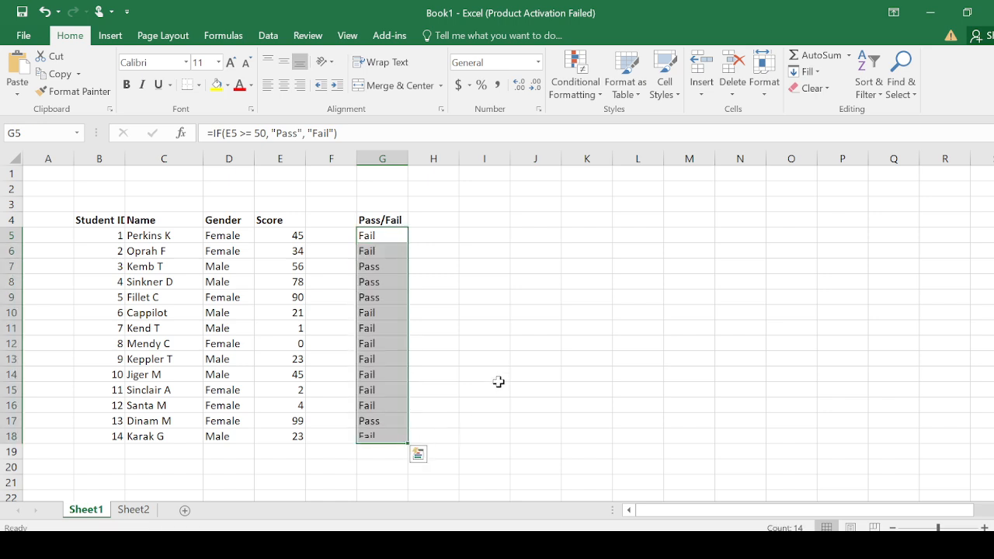
pyautogui.click(454, 313)
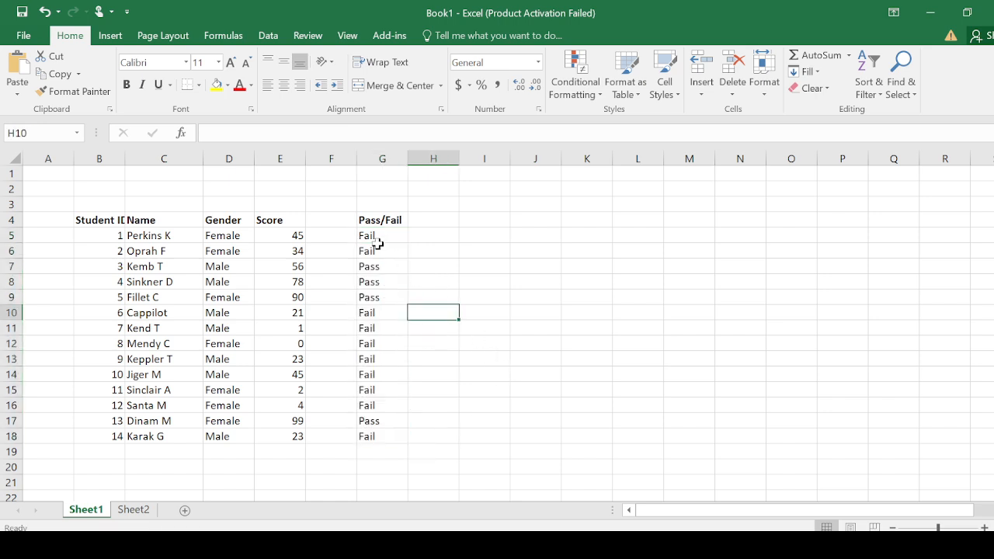
# - Check each score in E5 to E18 against its Pass/Fail result in column G
pyautogui.click(284, 239)
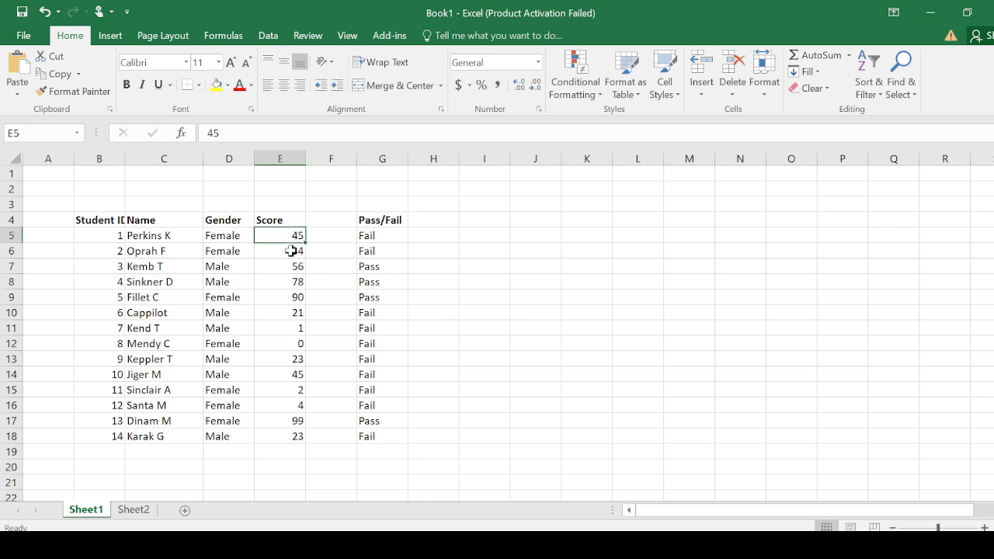
pyautogui.click(291, 251)
pyautogui.click(291, 267)
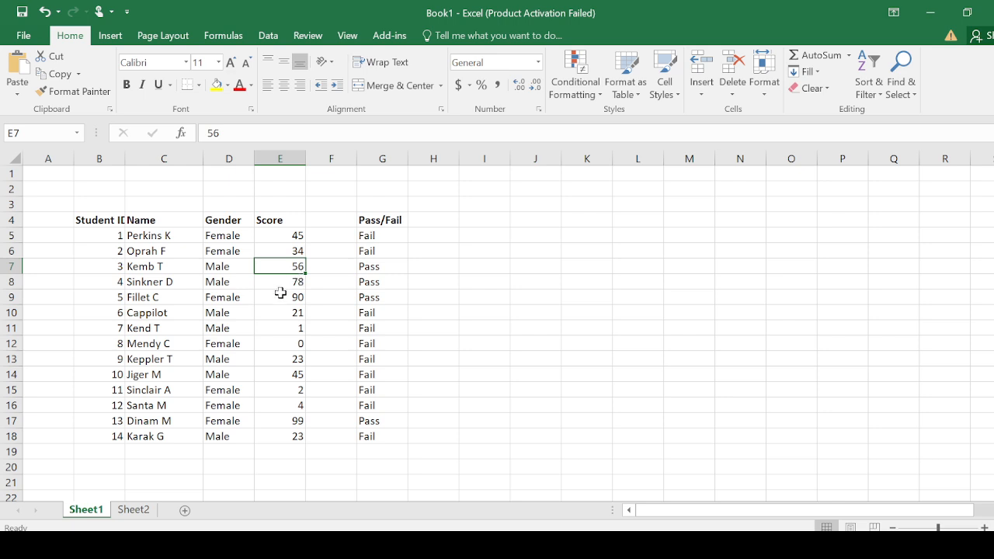
pyautogui.click(374, 283)
pyautogui.click(299, 286)
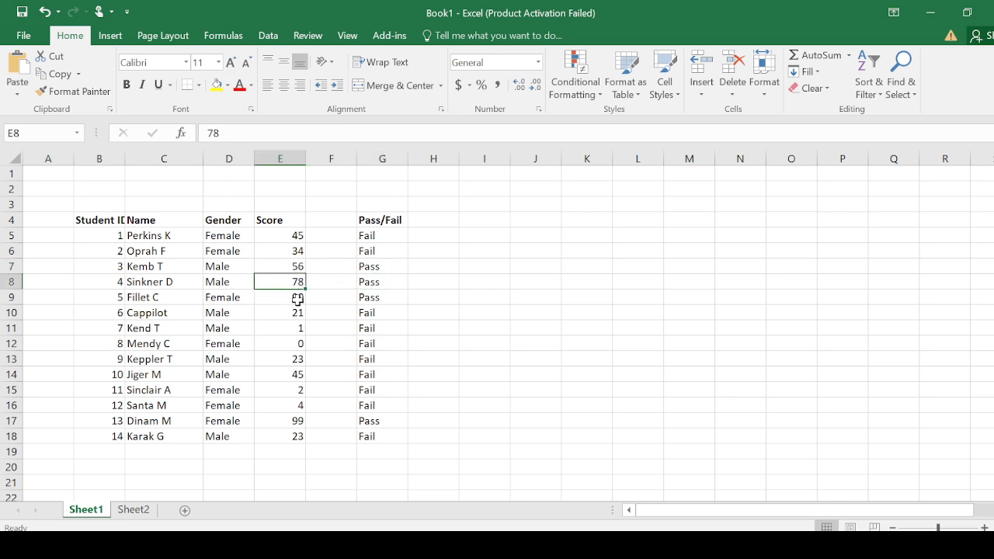
pyautogui.click(297, 298)
pyautogui.click(290, 314)
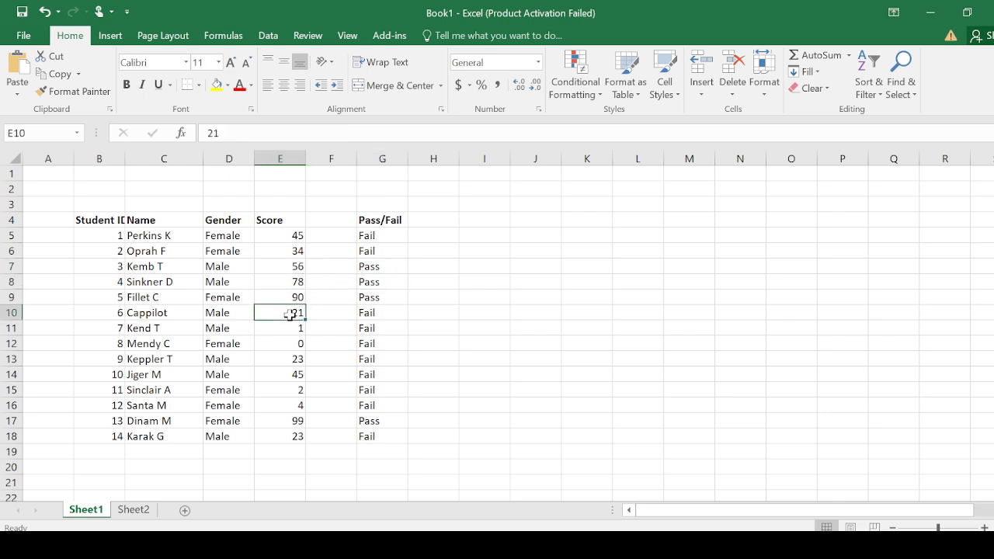
pyautogui.click(290, 329)
pyautogui.click(288, 344)
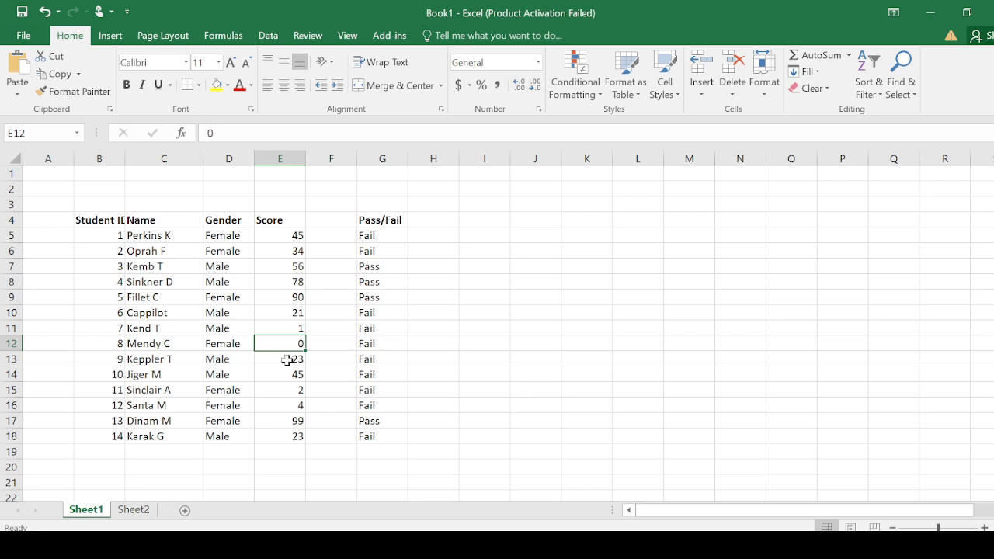
pyautogui.click(289, 360)
pyautogui.click(288, 375)
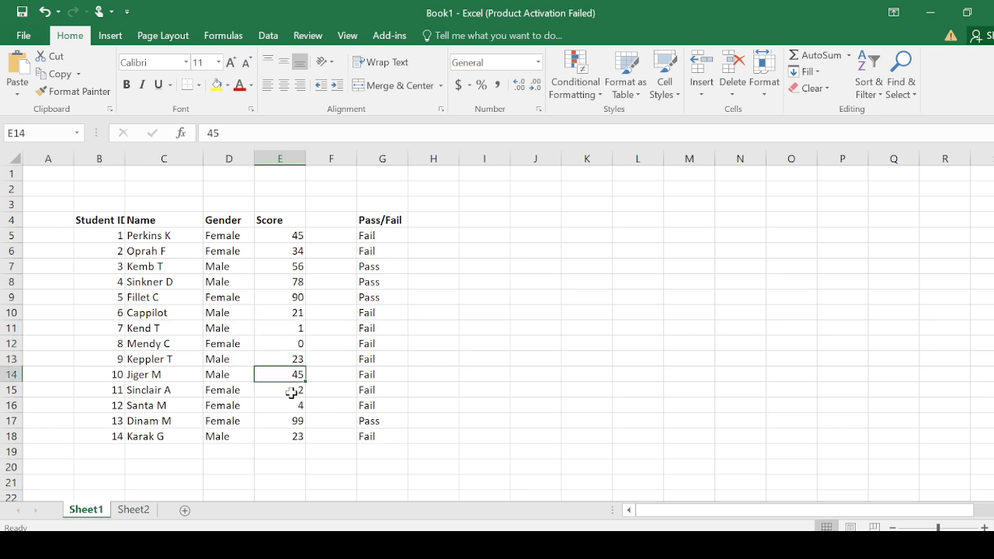
pyautogui.click(289, 390)
pyautogui.click(289, 406)
pyautogui.click(289, 420)
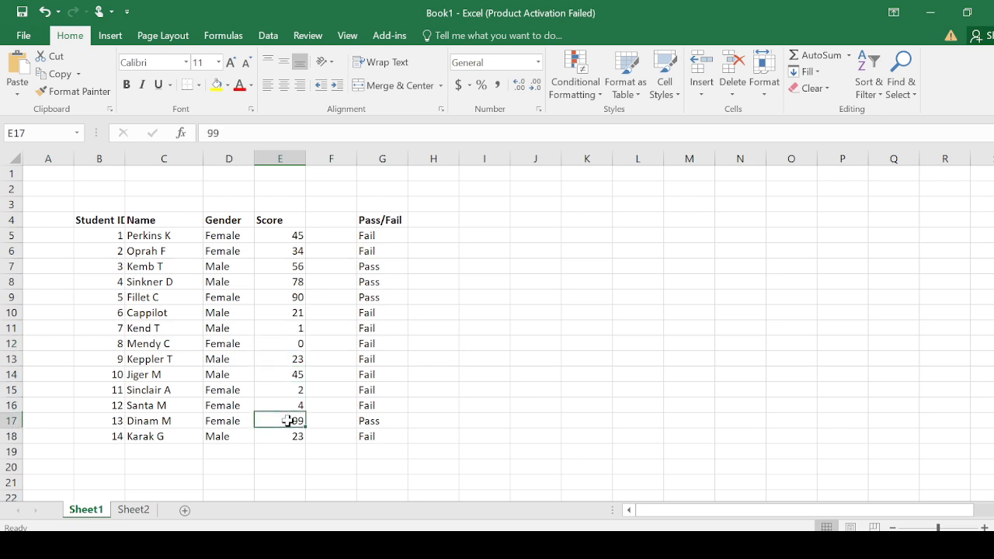
pyautogui.click(289, 435)
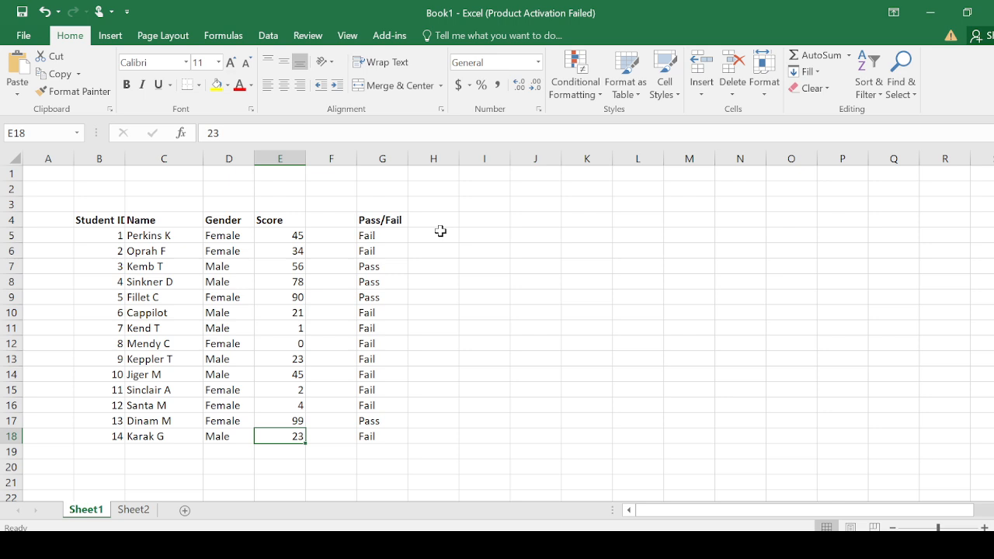
# - Review the Score, Pass/Fail and Gender entries in rows 5 to 18 of the student table
pyautogui.moveTo(272, 233); pyautogui.dragTo(271, 428)
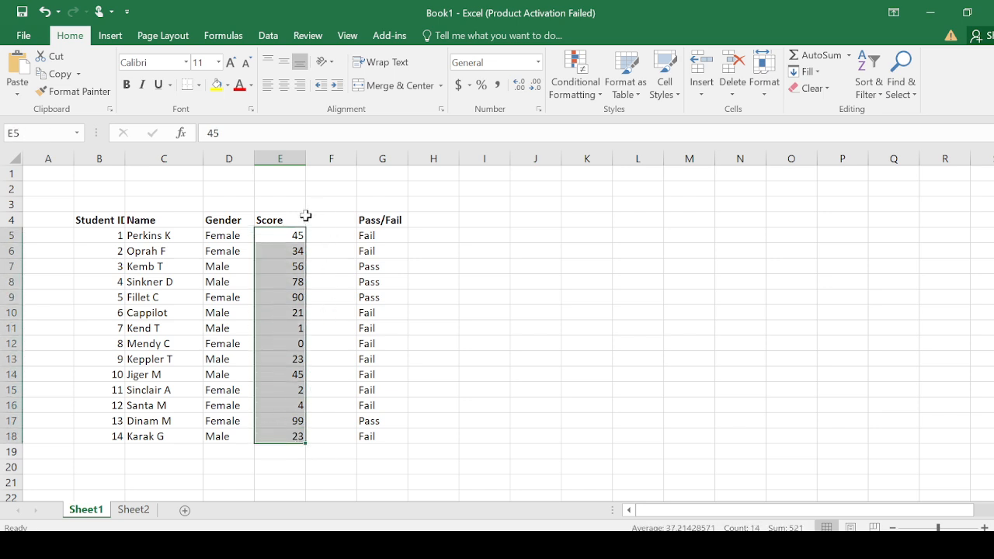
pyautogui.moveTo(368, 231); pyautogui.dragTo(371, 435)
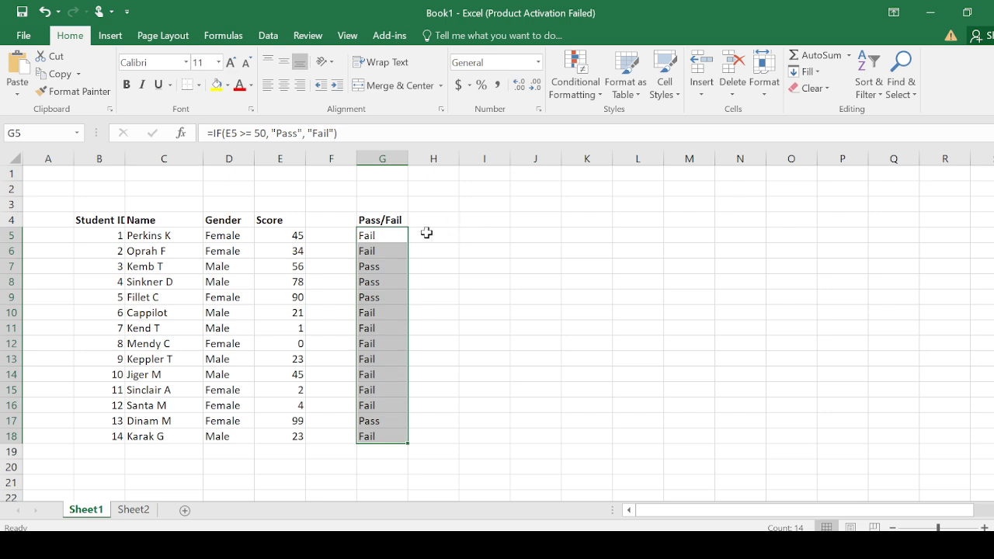
pyautogui.moveTo(234, 233); pyautogui.dragTo(239, 432)
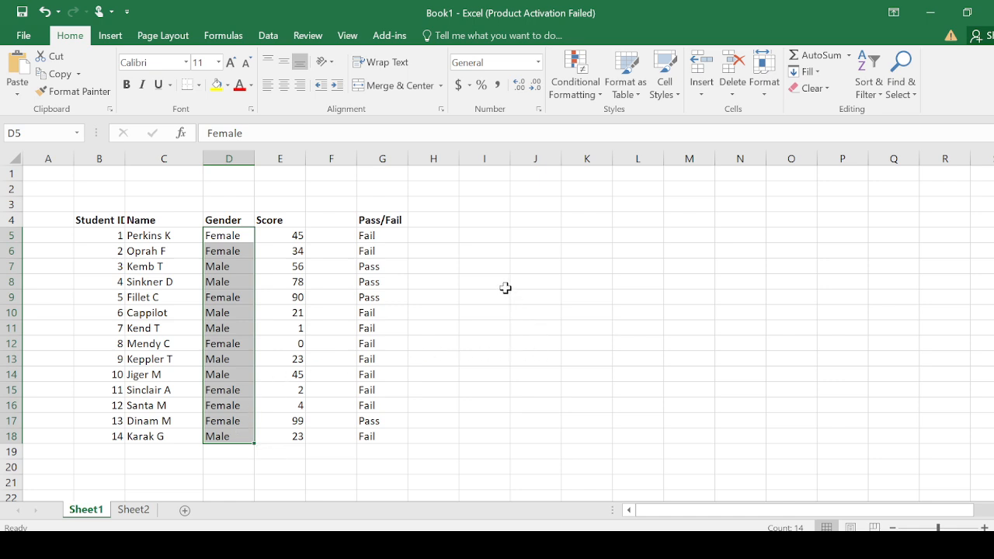
pyautogui.click(231, 239)
pyautogui.click(230, 251)
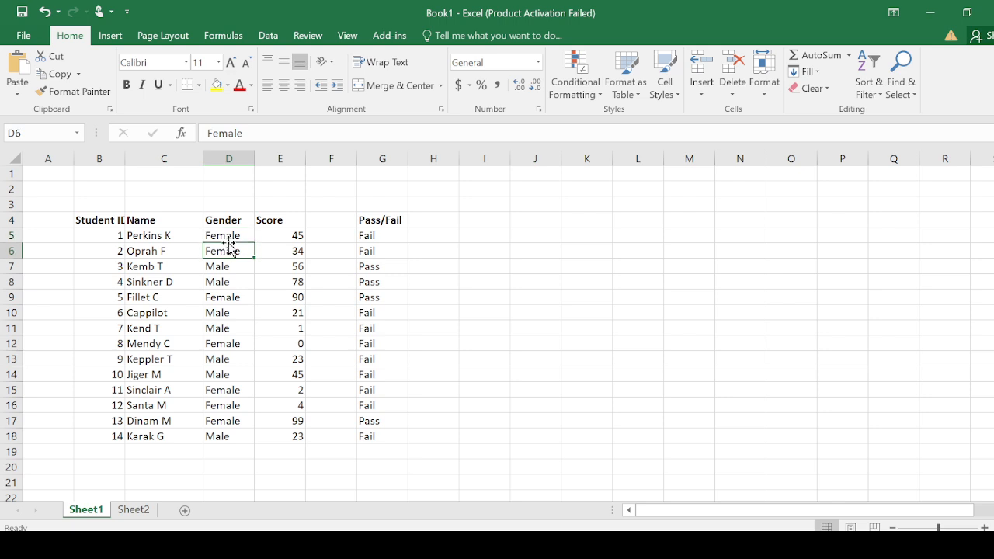
# - Review the Female and Male entries in the Gender column, D5 to D18
pyautogui.moveTo(231, 242); pyautogui.dragTo(229, 436)
pyautogui.click(238, 237)
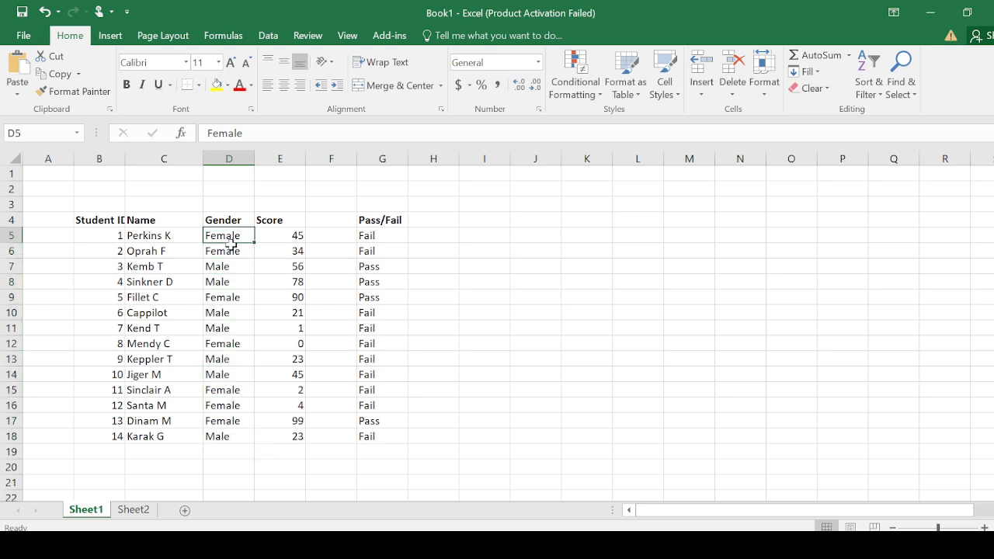
pyautogui.click(226, 249)
pyautogui.click(225, 266)
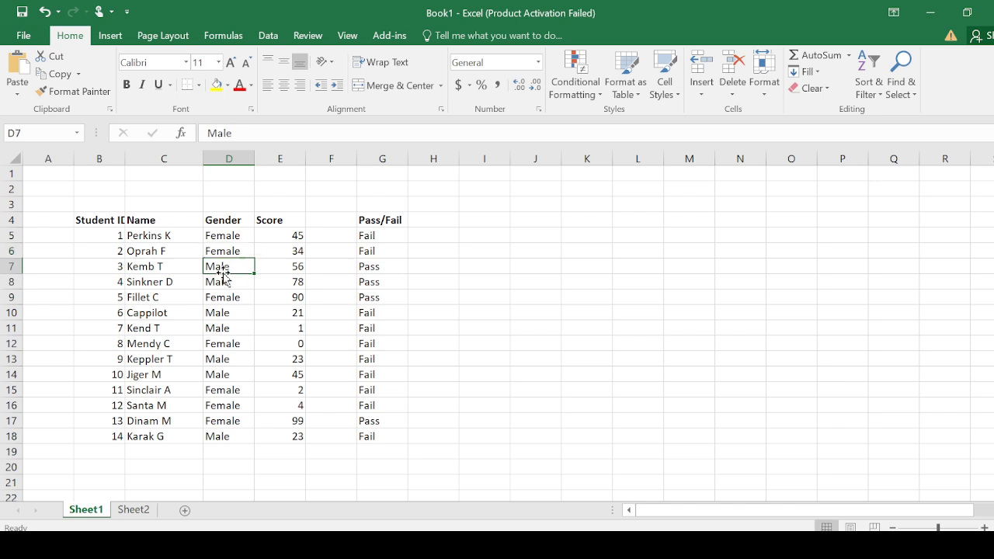
pyautogui.click(226, 297)
pyautogui.click(222, 315)
pyautogui.click(225, 344)
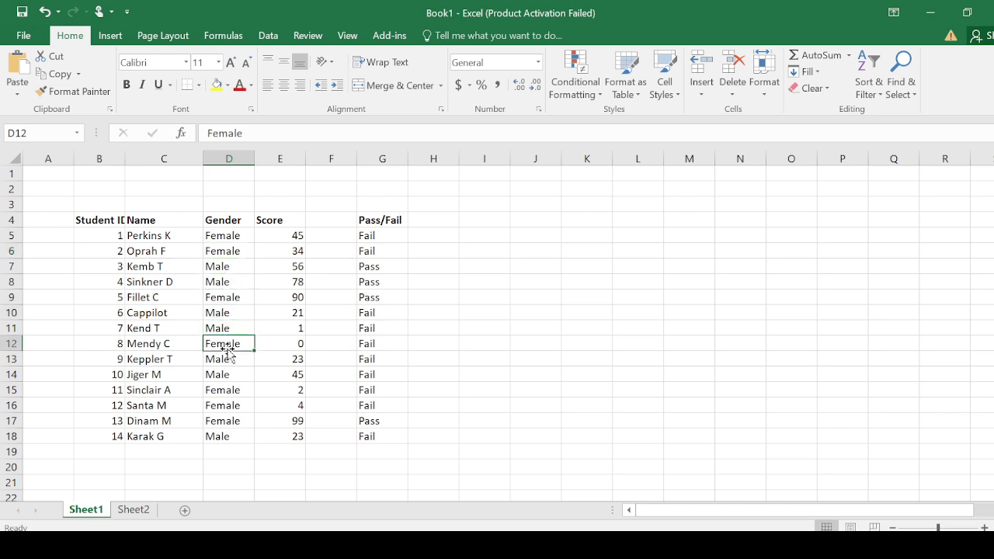
pyautogui.click(226, 359)
pyautogui.click(228, 379)
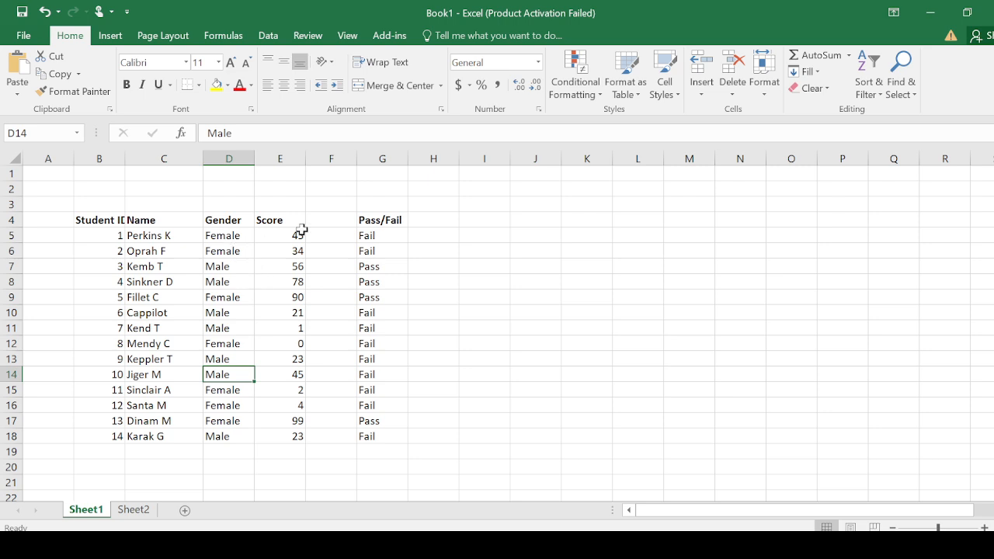
# - Add the column heading "Gender code" in I4
pyautogui.click(471, 219)
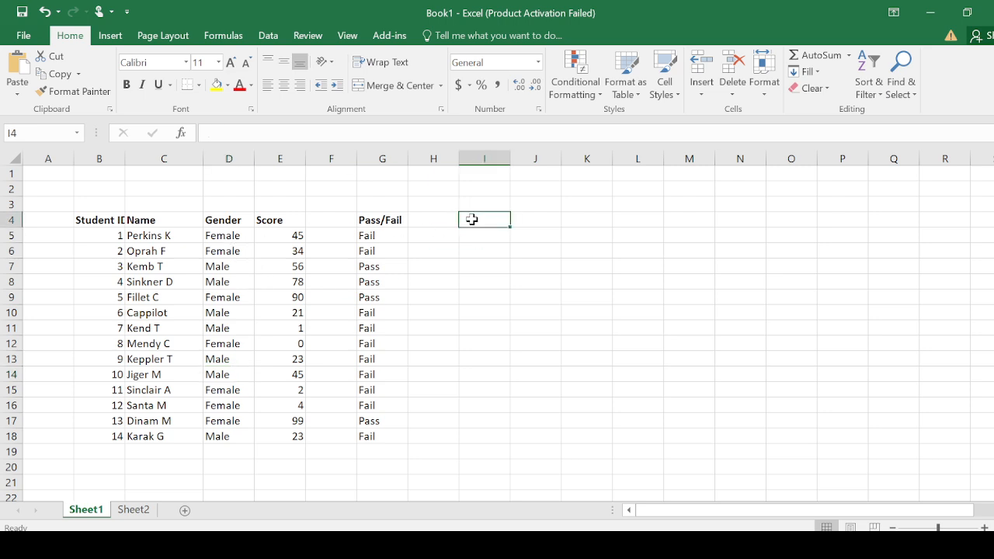
pyautogui.write('Gend')
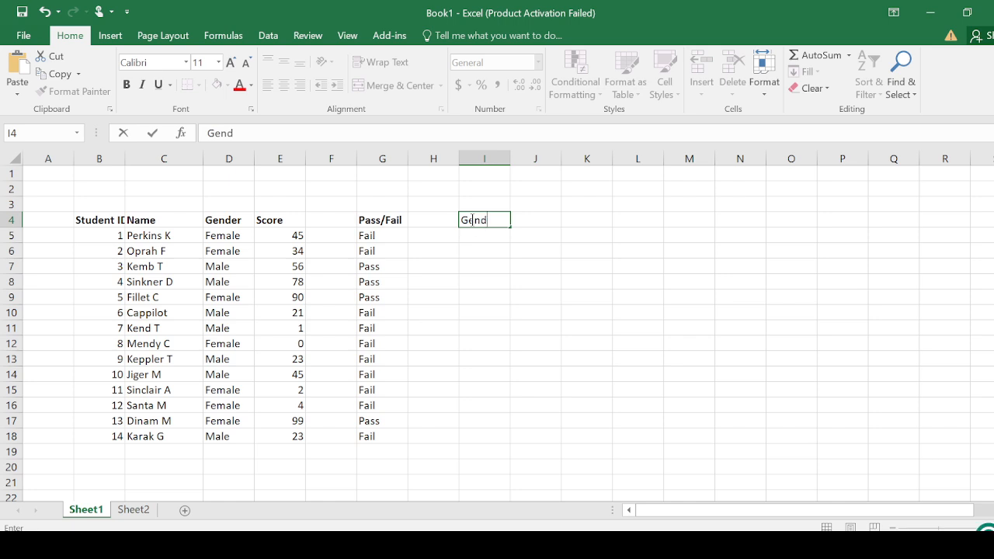
pyautogui.write('er code')
# - Start an IF formula in I5 with the logical test D5="Female"
pyautogui.click(479, 236)
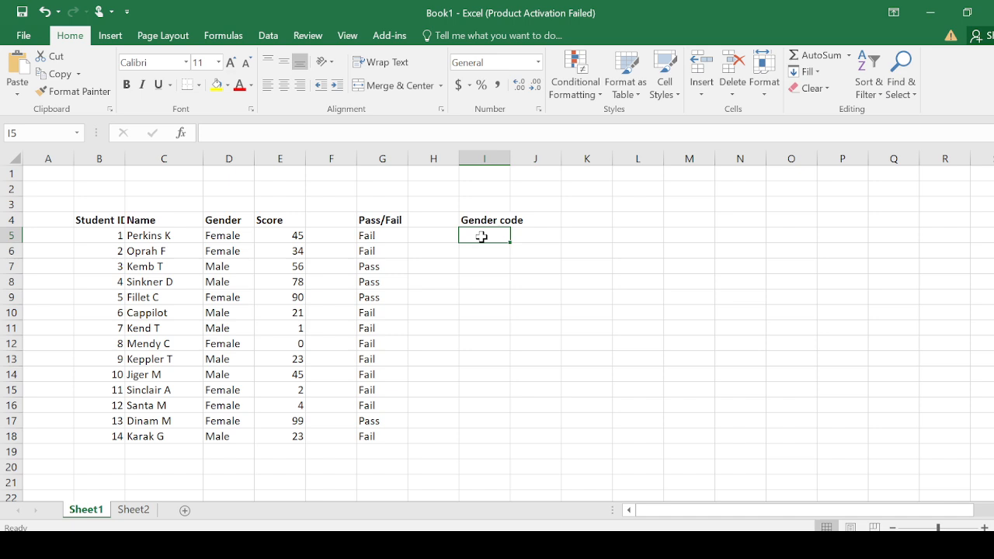
pyautogui.write('=')
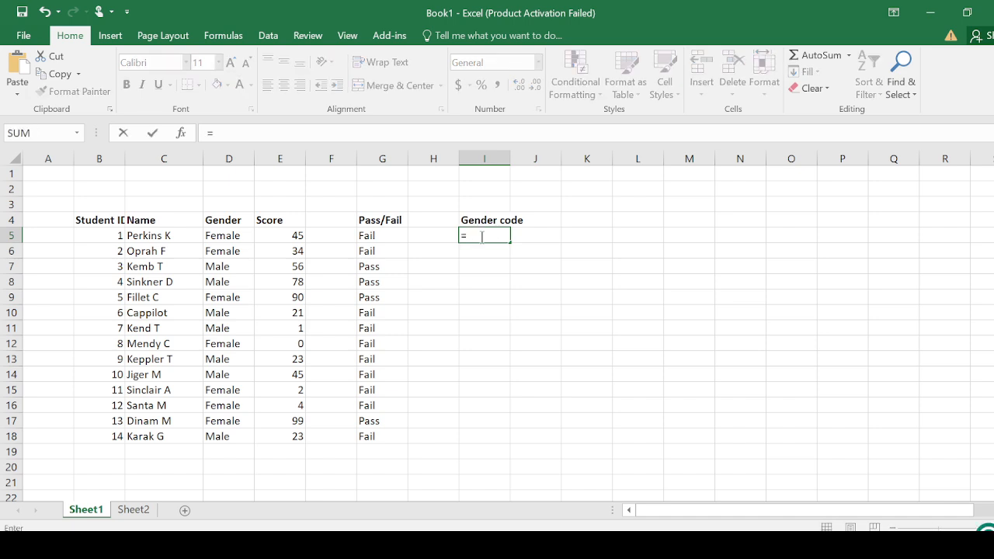
pyautogui.write('if')
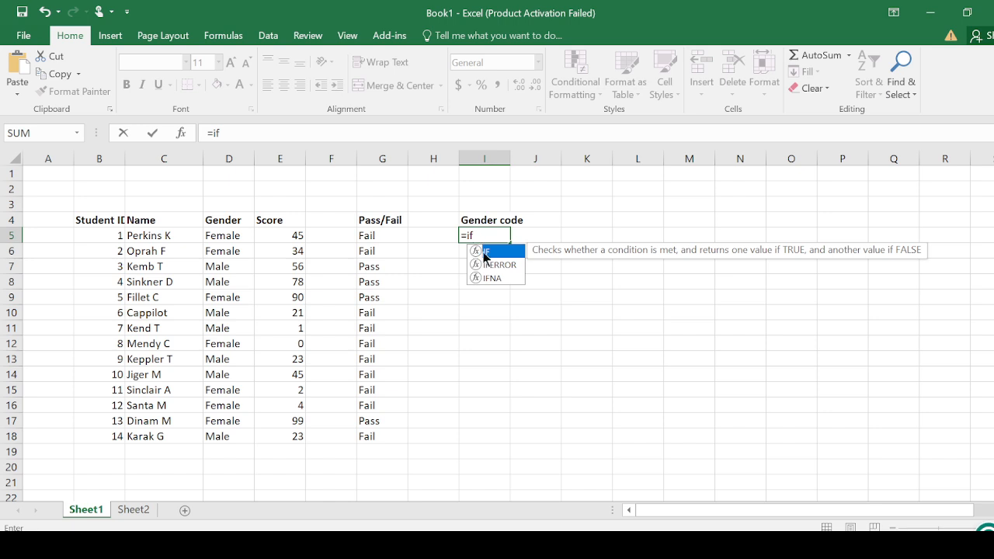
pyautogui.doubleClick(491, 250)
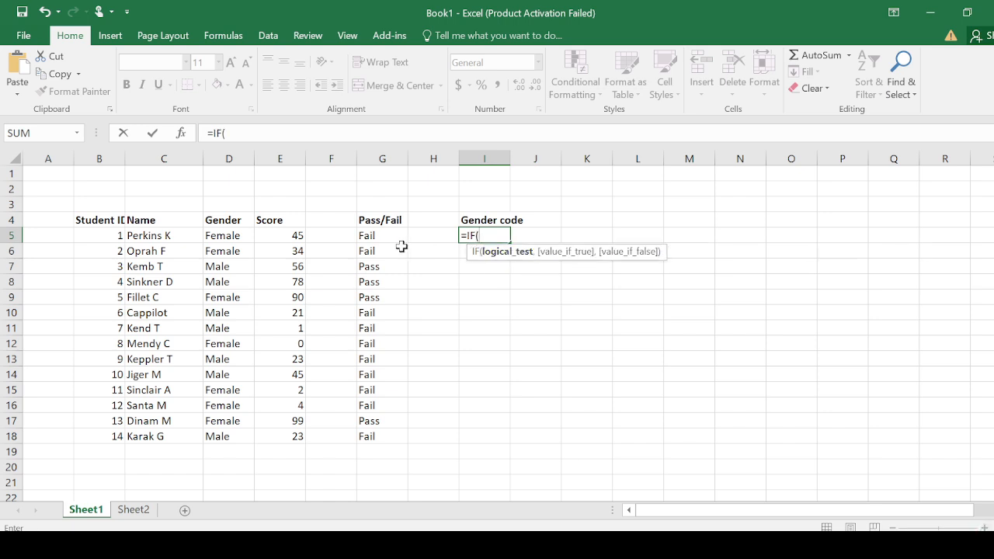
pyautogui.click(226, 240)
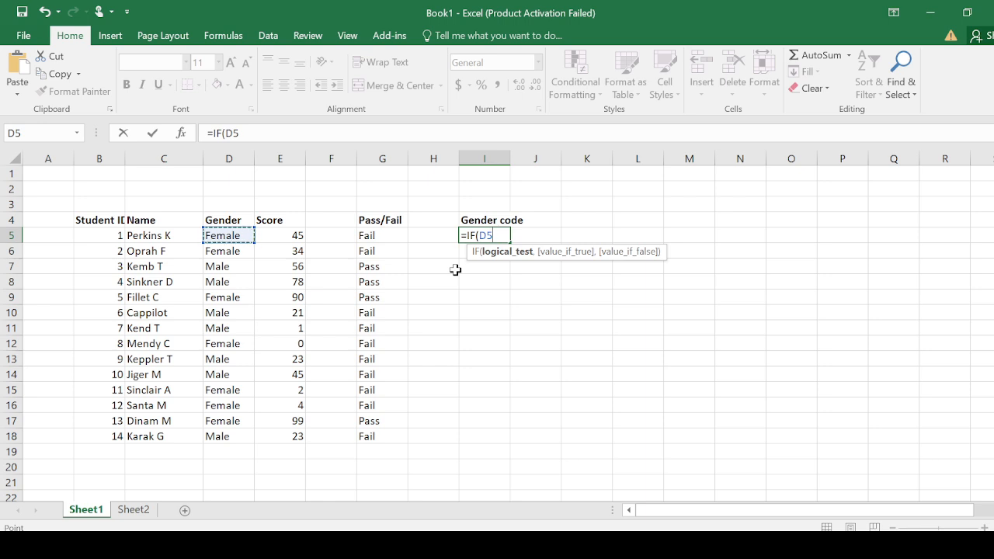
pyautogui.write('="Female')
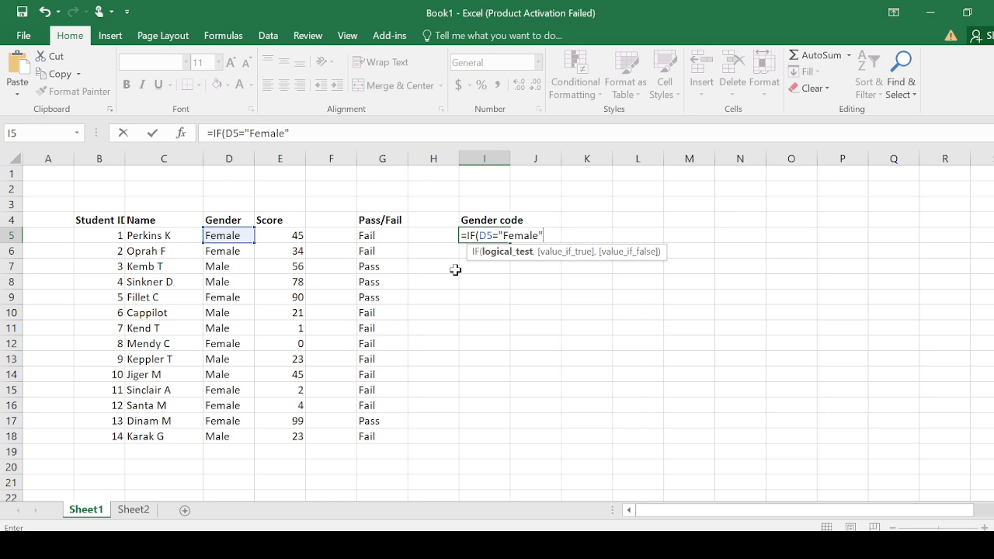
pyautogui.write('",')
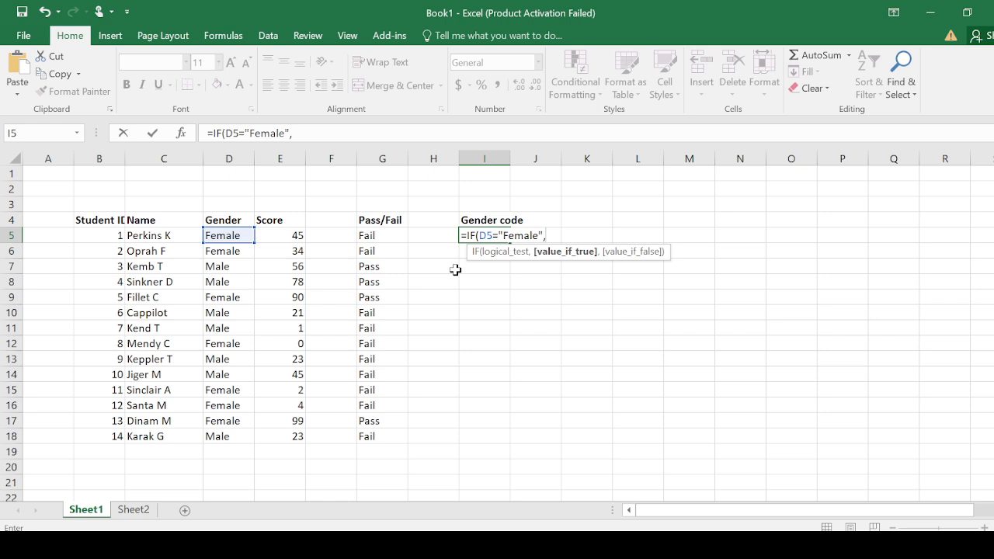
pyautogui.write('1,2')
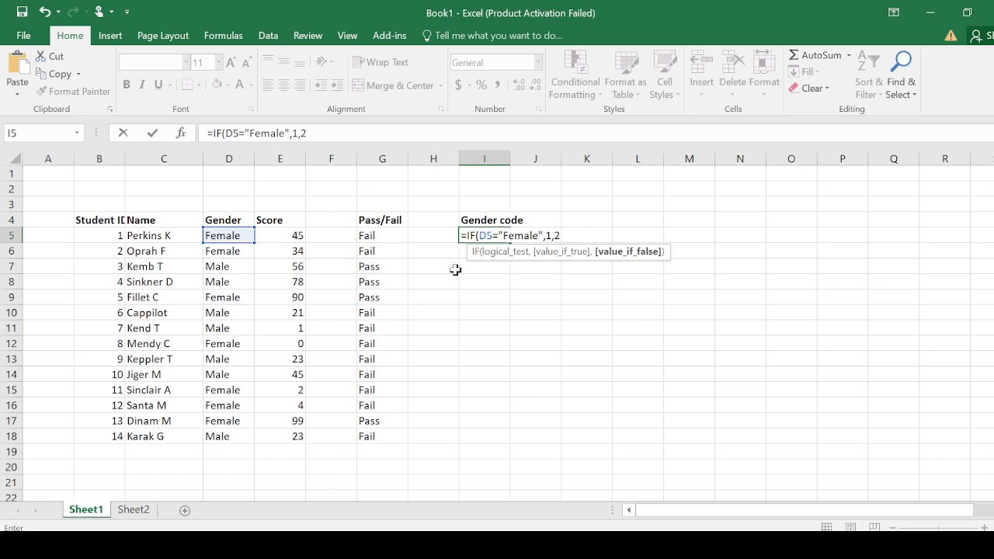
# - Complete the I5 formula with 1 as the true value and 2 as the false value, and fill it down to I18
pyautogui.press('Return')
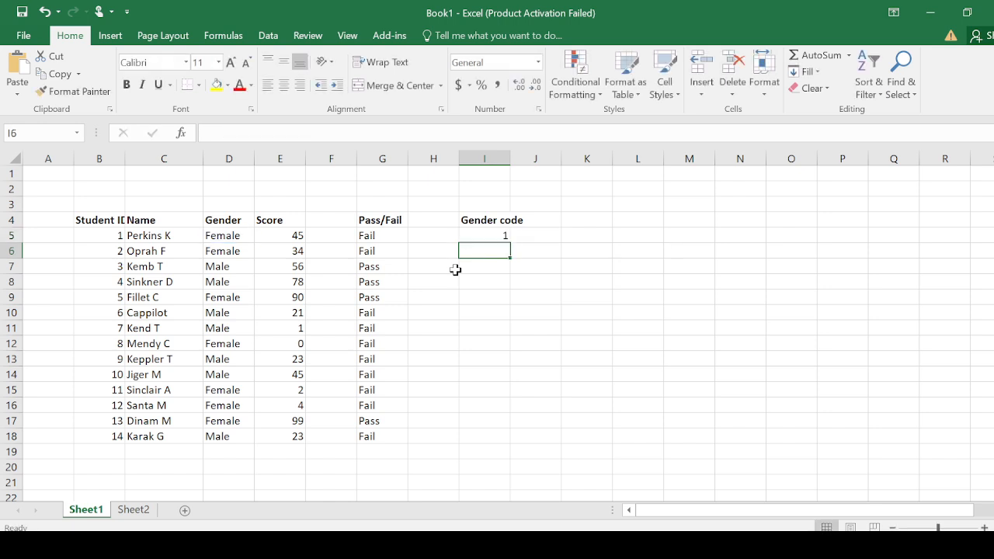
pyautogui.click(475, 236)
pyautogui.moveTo(512, 244); pyautogui.dragTo(513, 439)
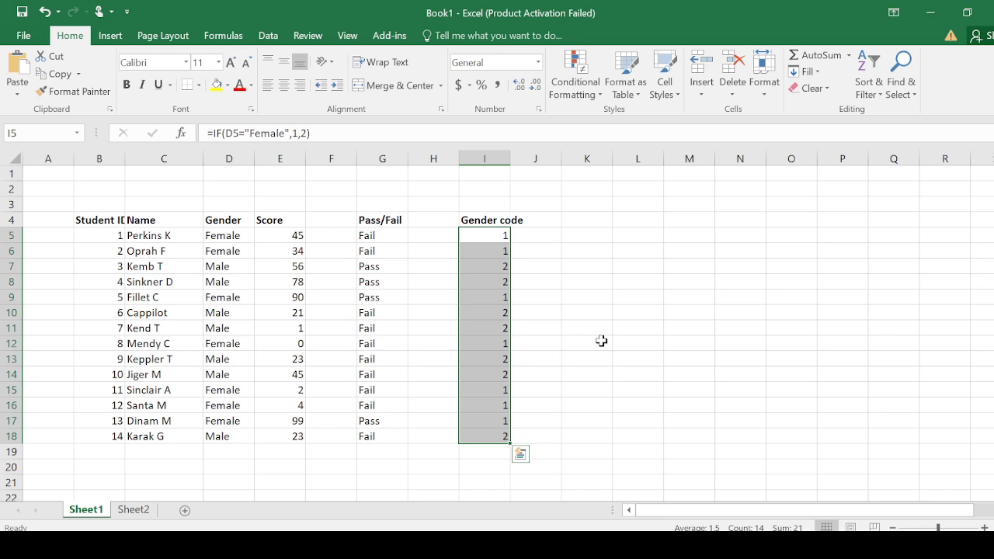
# - Check the gender codes in I5 to I18 and their formulas against the Gender column
pyautogui.click(500, 272)
pyautogui.click(501, 280)
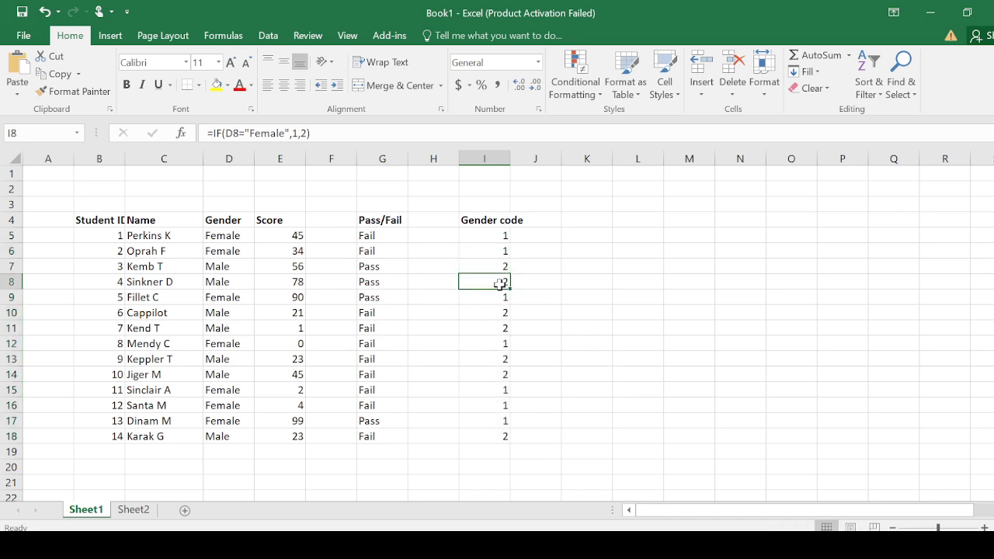
pyautogui.click(495, 271)
pyautogui.click(501, 238)
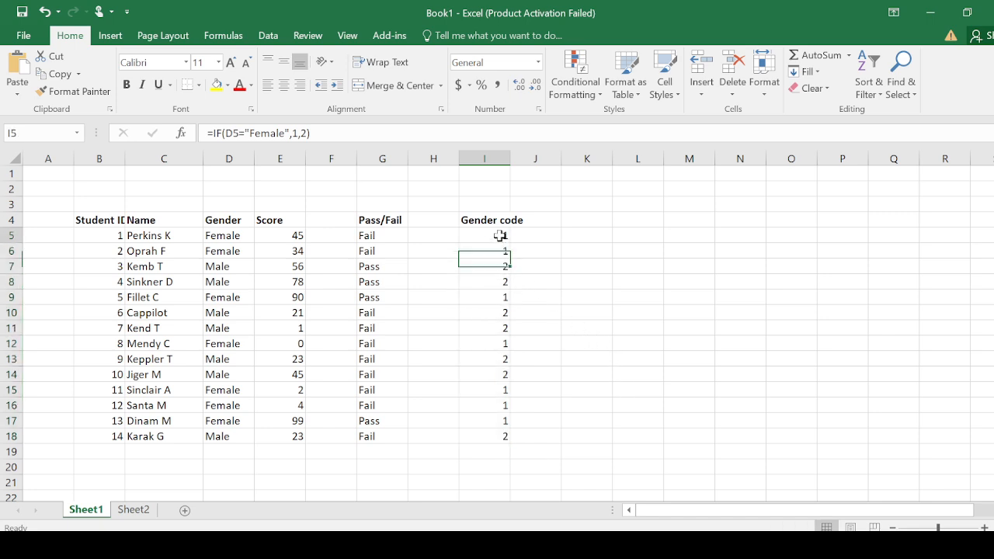
pyautogui.click(480, 284)
pyautogui.click(513, 383)
pyautogui.click(494, 234)
pyautogui.moveTo(494, 233); pyautogui.dragTo(493, 436)
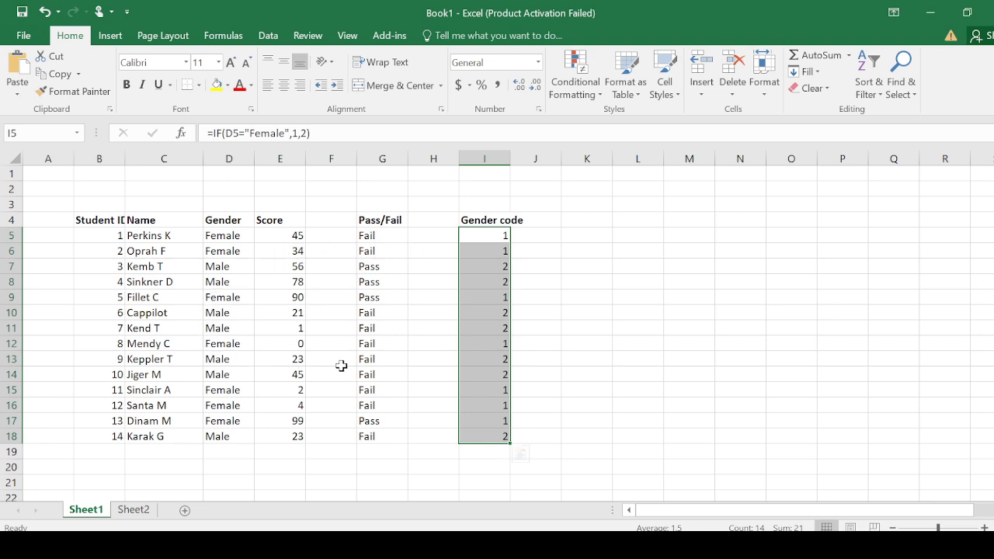
pyautogui.click(570, 268)
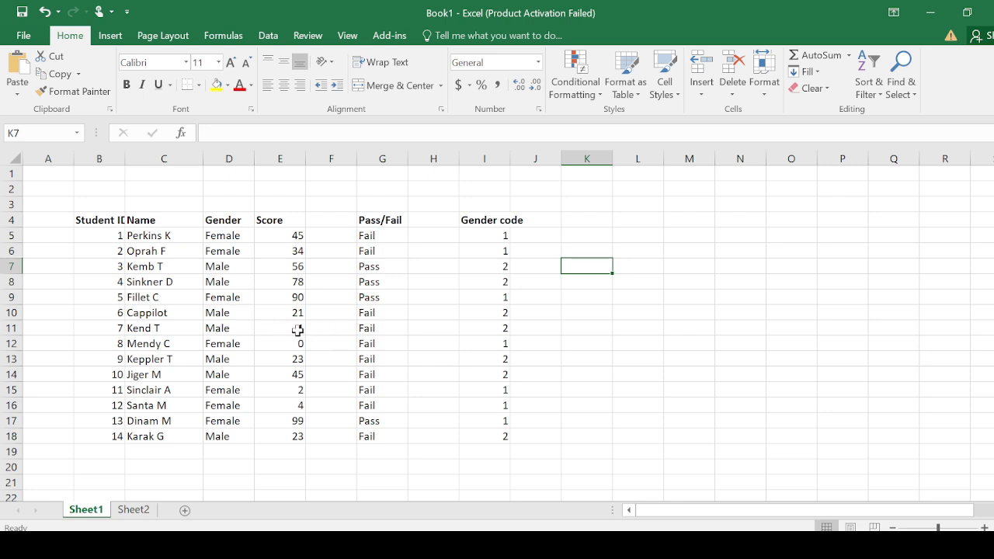
# - Clear the scores in E11 and E12 for students 7 and 8
pyautogui.moveTo(296, 328); pyautogui.dragTo(296, 342)
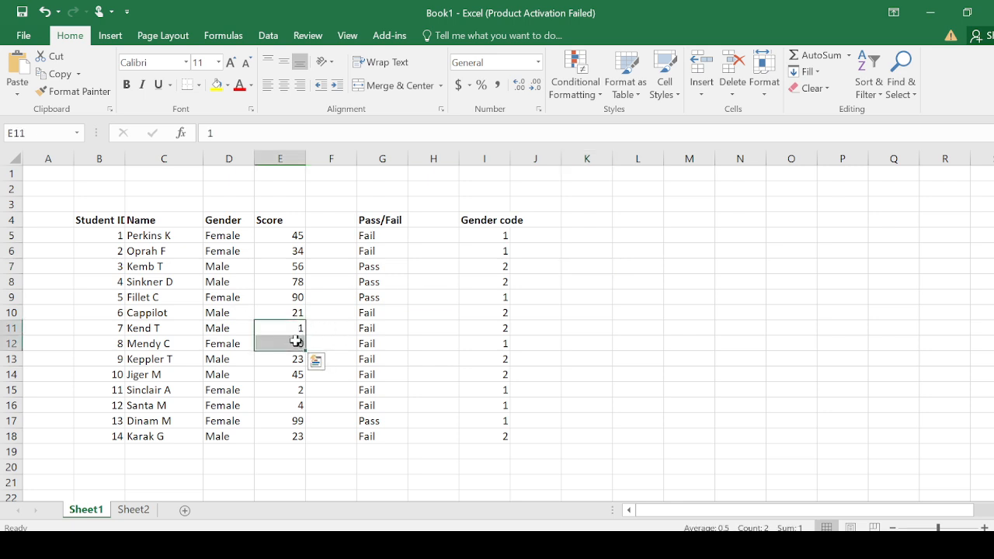
pyautogui.press('Delete')
pyautogui.click(579, 406)
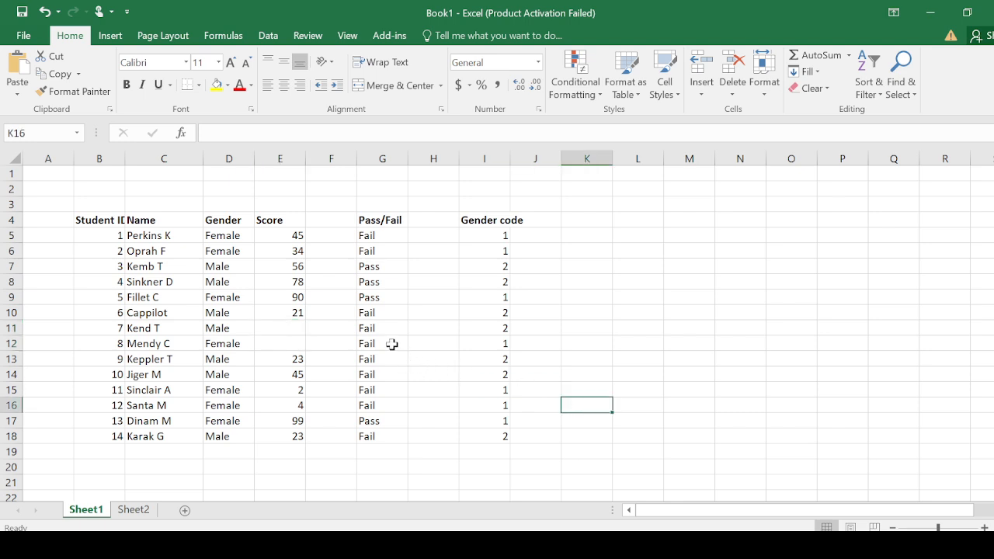
pyautogui.click(422, 337)
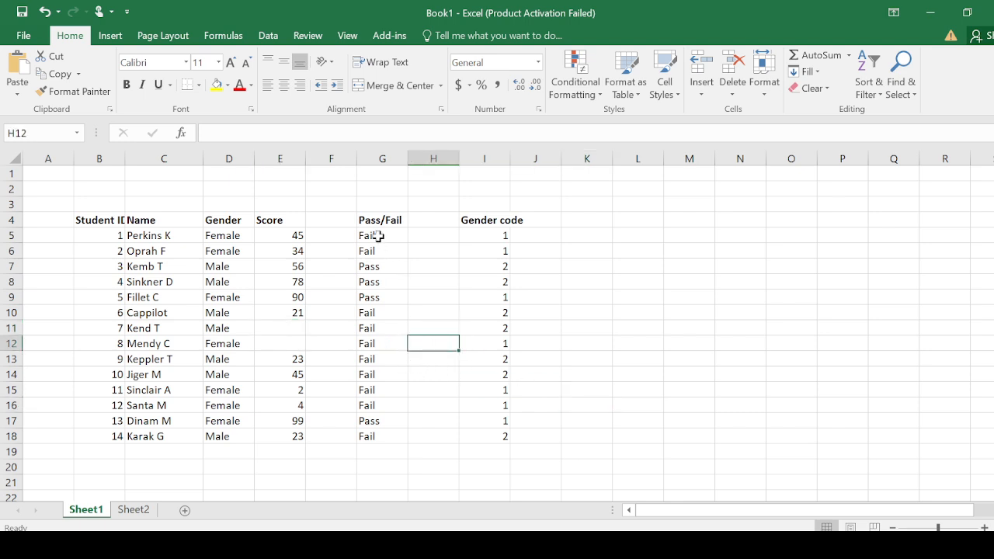
# - Clear the Pass/Fail results in G6 to G18 and refill them with the IF formula from G5
pyautogui.moveTo(378, 237); pyautogui.dragTo(380, 327)
pyautogui.click(380, 266)
pyautogui.moveTo(381, 252); pyautogui.dragTo(382, 436)
pyautogui.press('Delete')
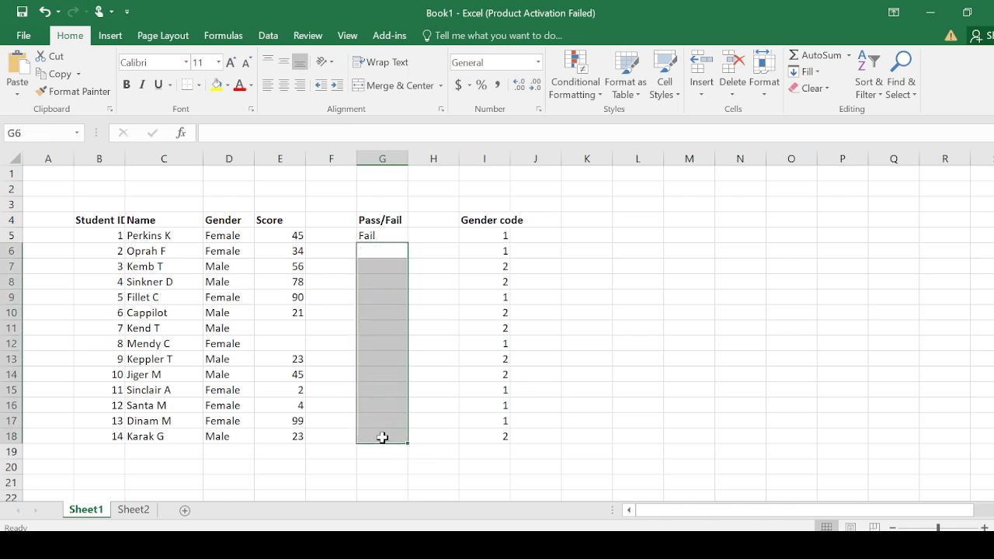
pyautogui.click(446, 393)
pyautogui.click(380, 238)
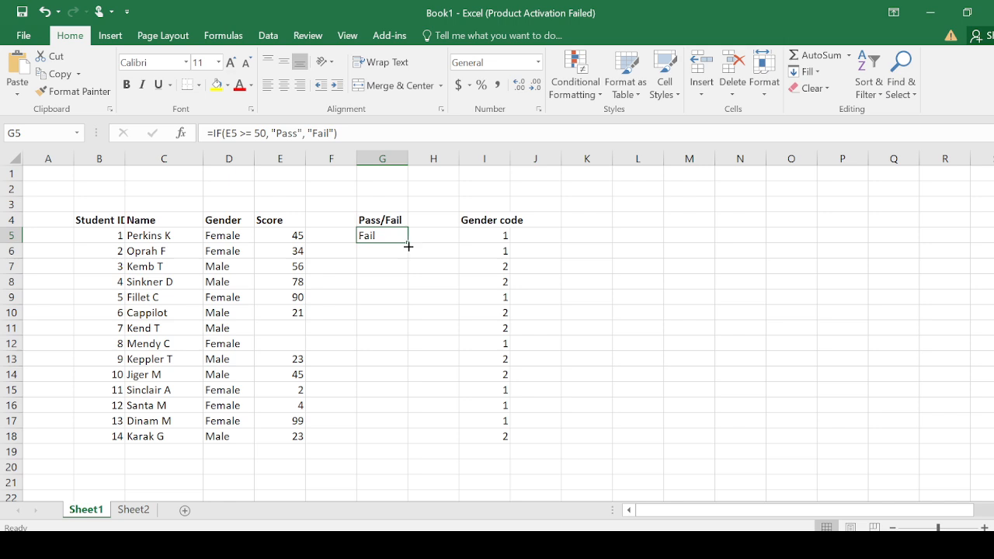
pyautogui.moveTo(408, 244); pyautogui.dragTo(399, 444)
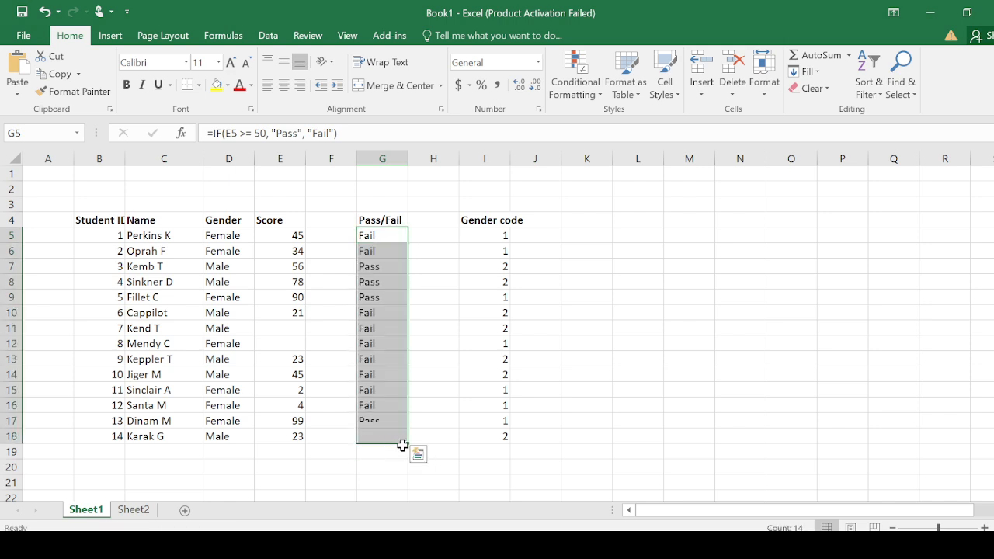
# - Compare the blank scores in E11 and E12 with their Pass/Fail results in G11 and G12
pyautogui.click(300, 329)
pyautogui.click(289, 346)
pyautogui.click(291, 330)
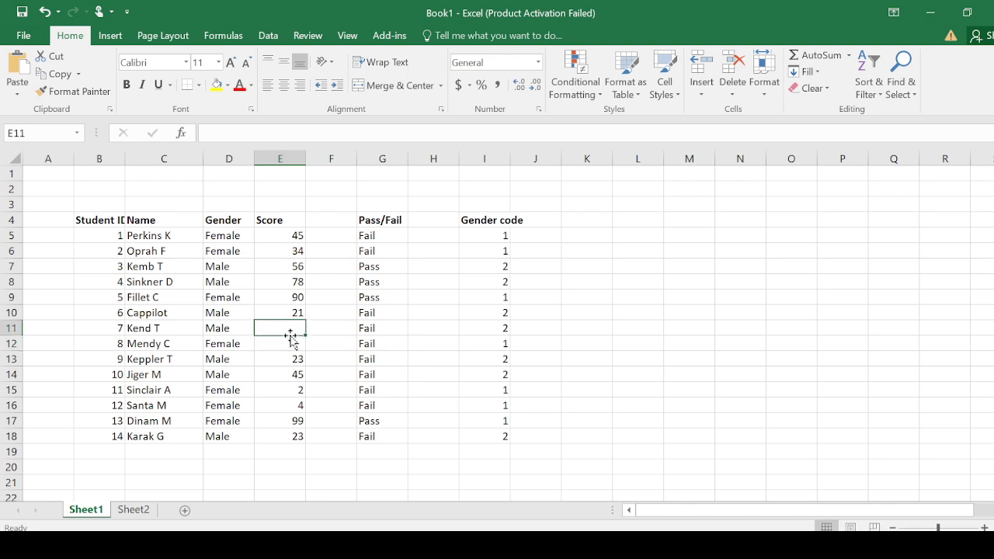
pyautogui.click(290, 342)
pyautogui.moveTo(370, 329); pyautogui.dragTo(373, 348)
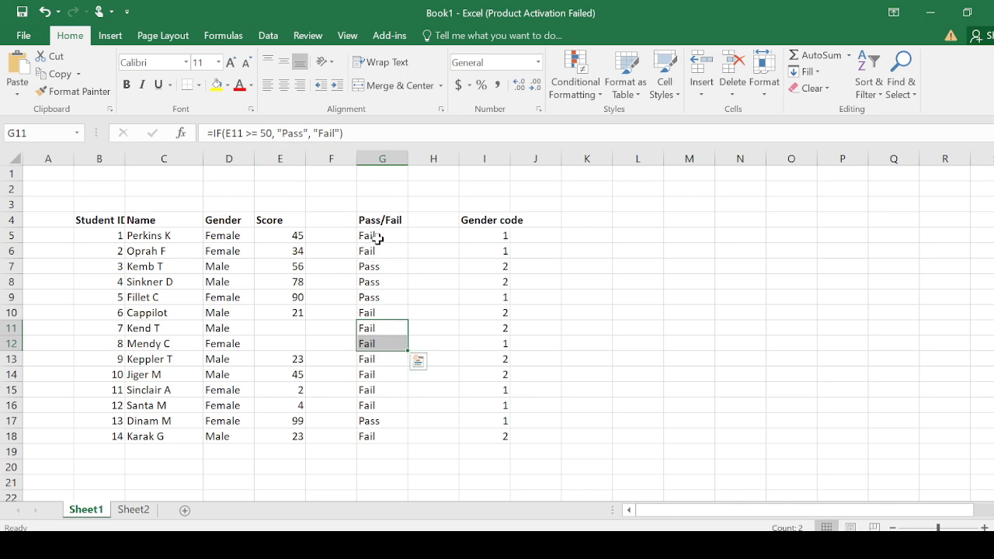
pyautogui.click(427, 220)
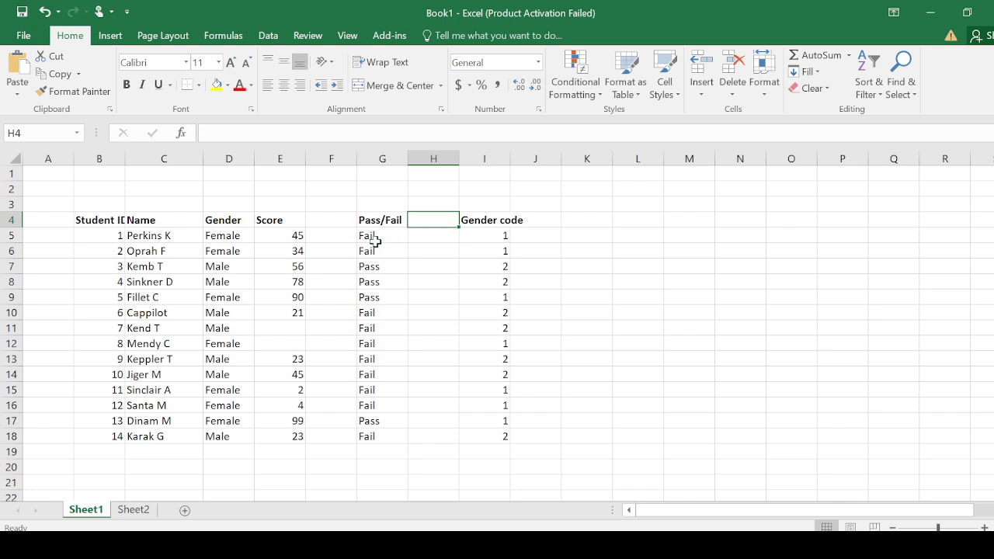
# - Clear all the Pass/Fail formulas in G5 to G18
pyautogui.moveTo(376, 236); pyautogui.dragTo(371, 437)
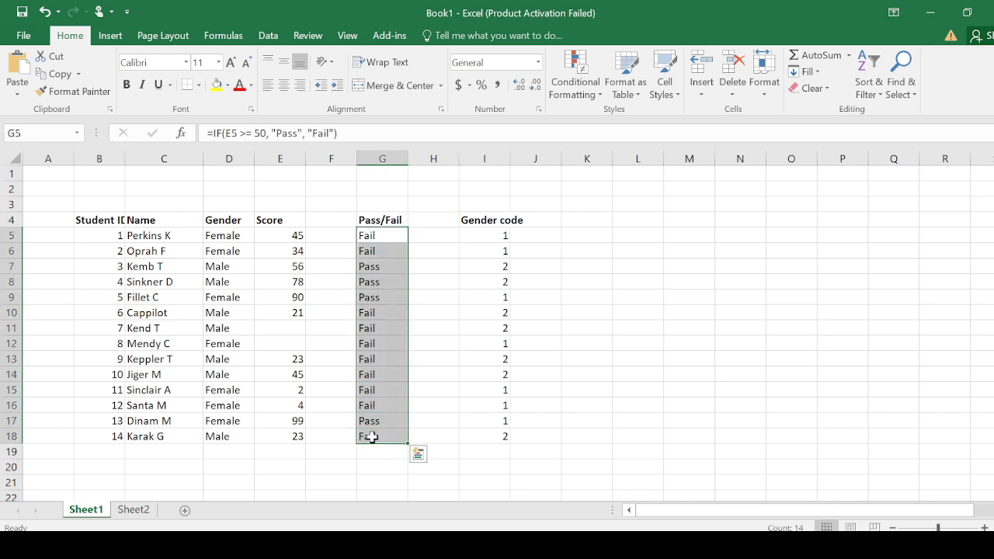
pyautogui.press('Delete')
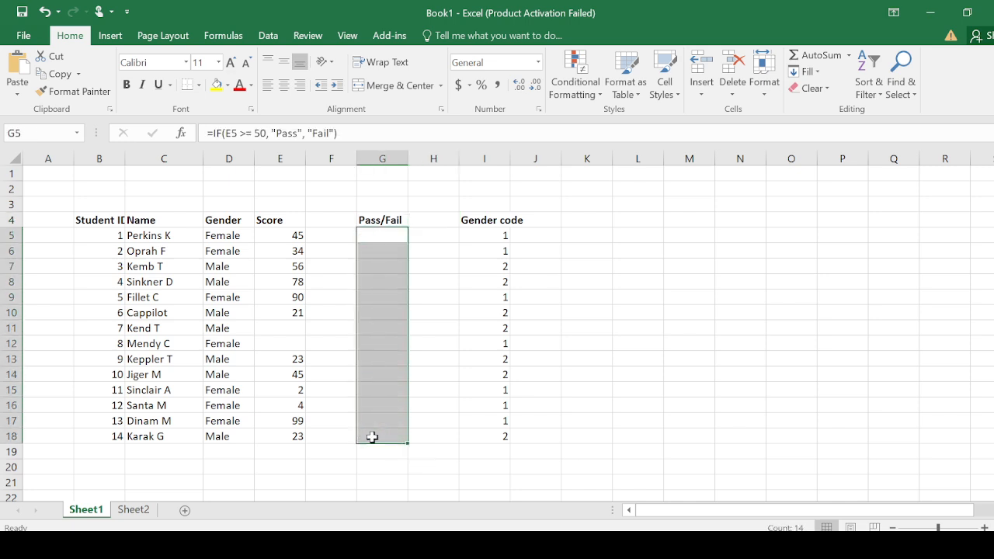
pyautogui.click(393, 234)
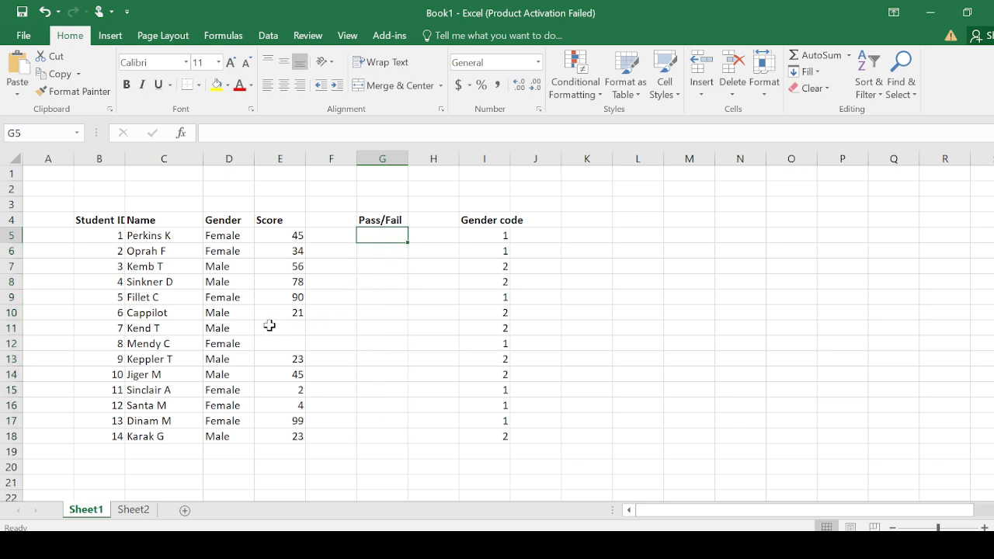
# - Start an IF formula in G5 that tests whether the score in E5 is blank, using E5=""
pyautogui.moveTo(267, 326); pyautogui.dragTo(270, 351)
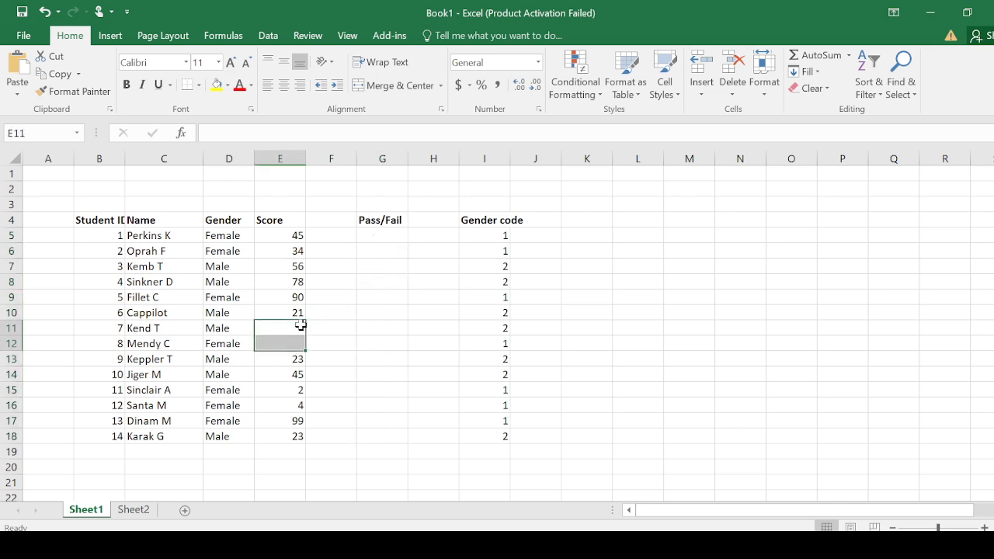
pyautogui.click(374, 237)
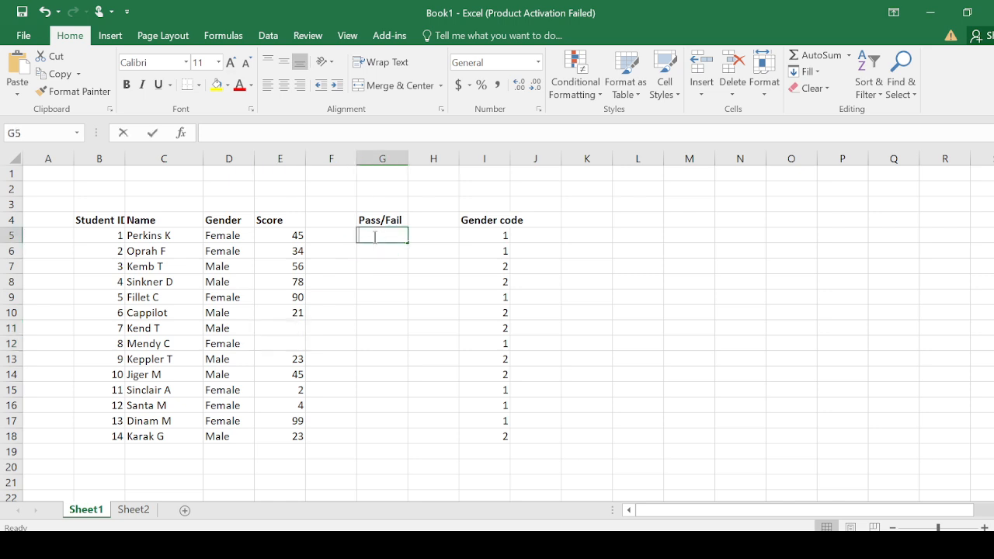
pyautogui.write('=i')
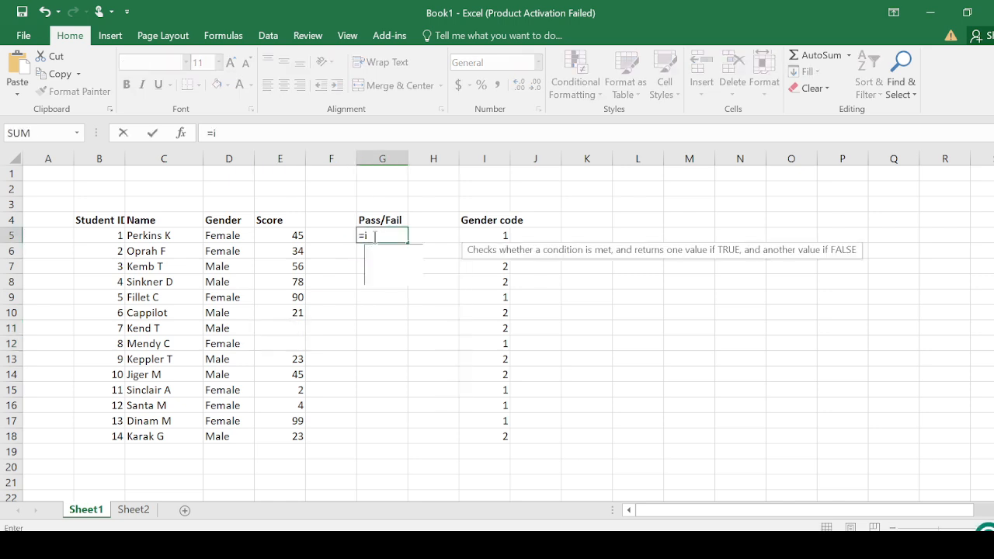
pyautogui.write('f')
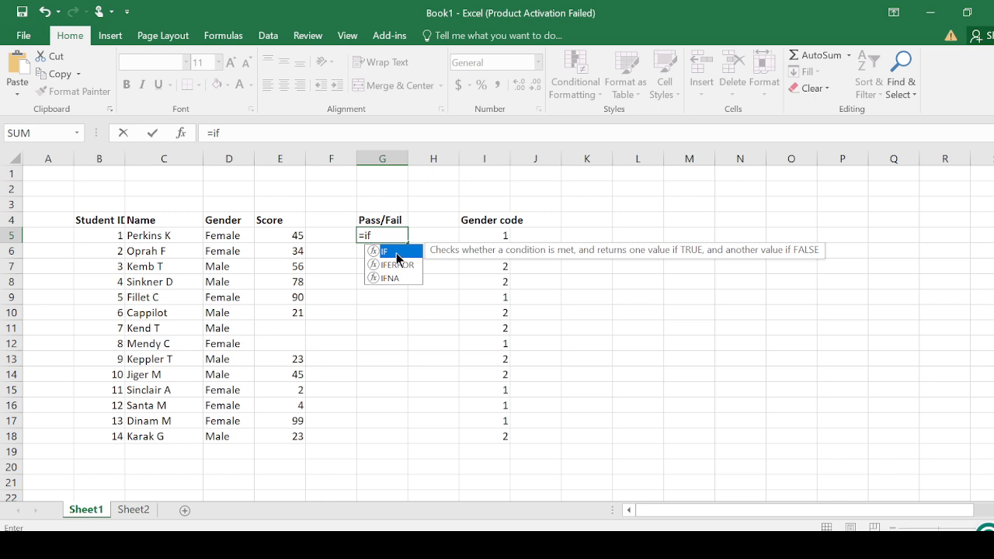
pyautogui.doubleClick(396, 253)
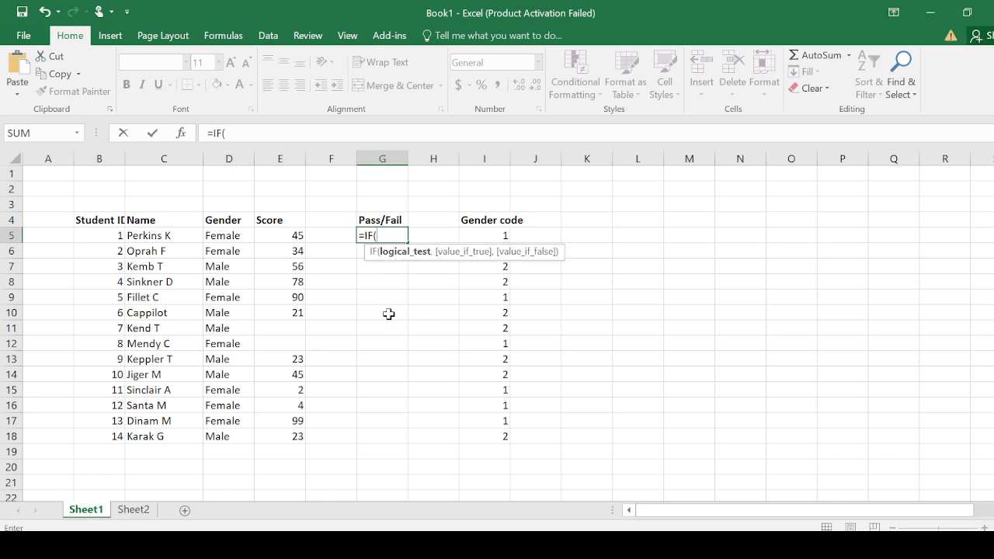
pyautogui.click(282, 236)
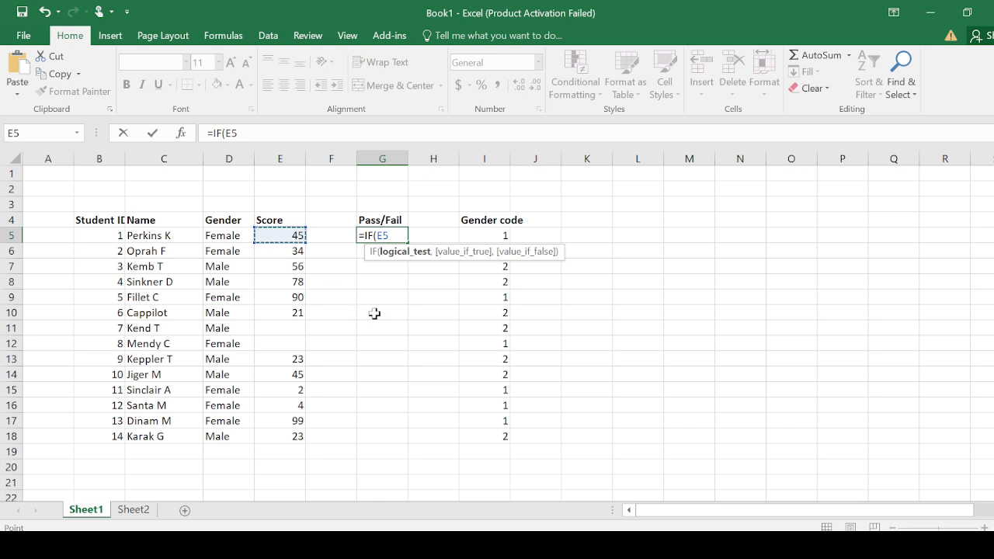
pyautogui.write('=')
pyautogui.write('"",')
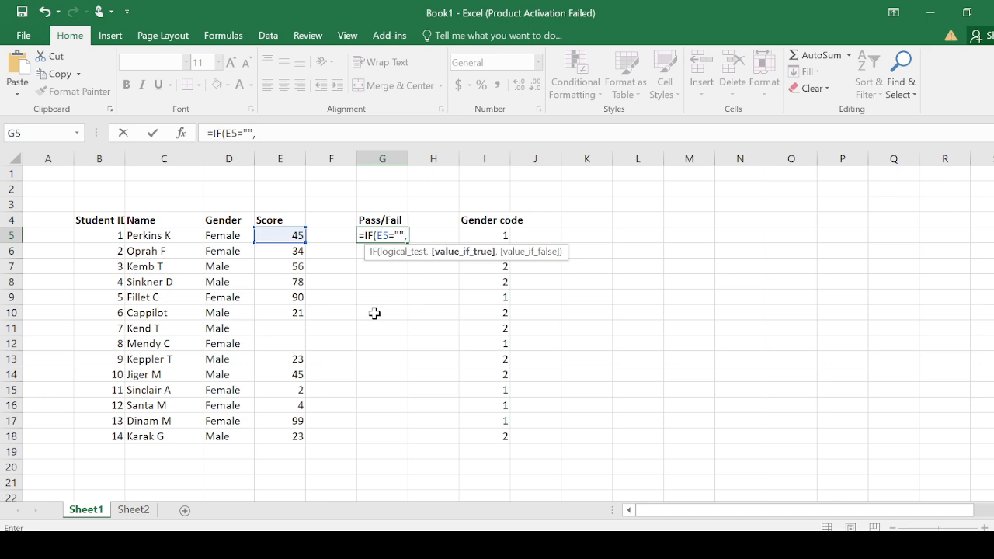
pyautogui.write('"Missing')
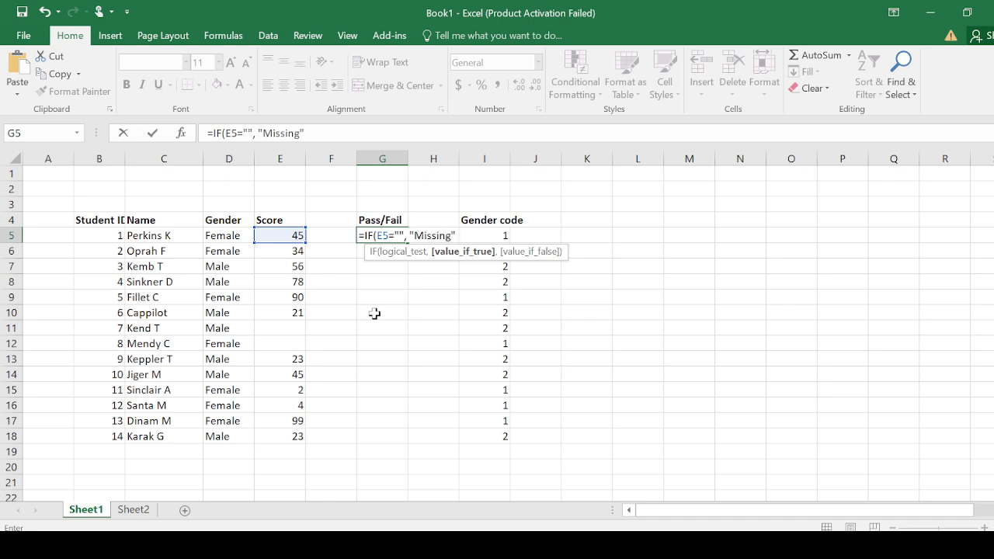
# - Set "Missing" as the value the G5 formula returns when the blank-score test is true
pyautogui.write('",')
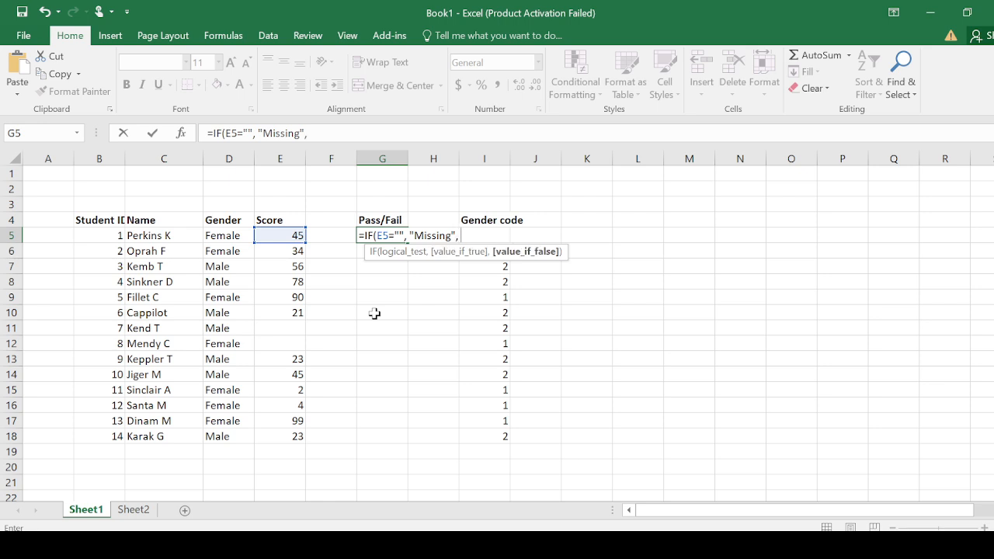
pyautogui.write(' i')
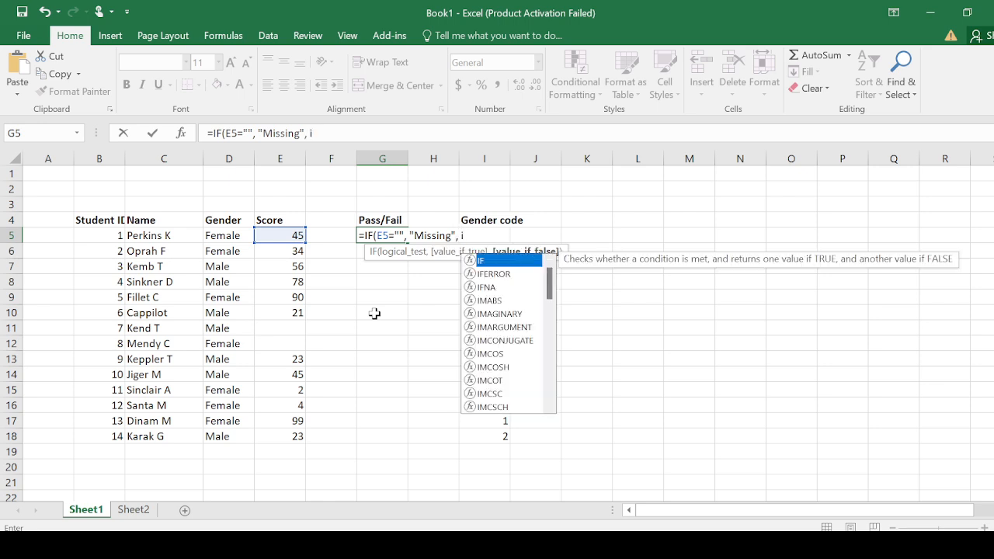
# - Nest a second IF as the false value in the G5 formula, with the test E5>=50
pyautogui.doubleClick(488, 261)
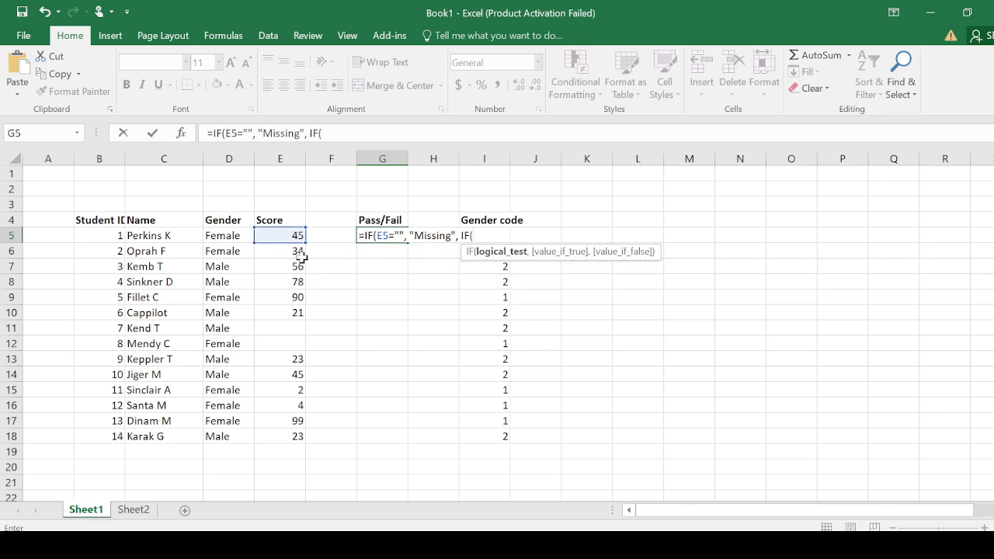
pyautogui.click(287, 235)
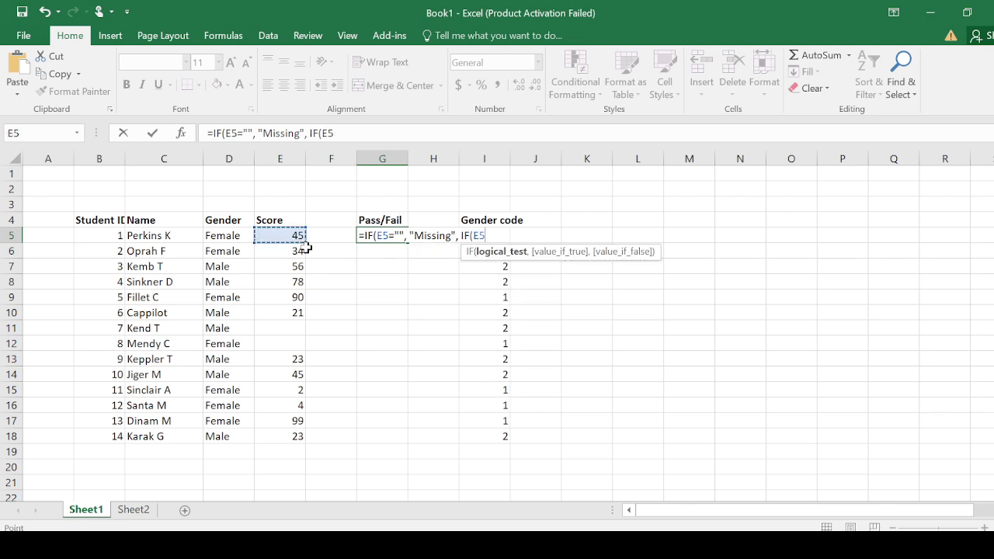
pyautogui.write('>=50, ')
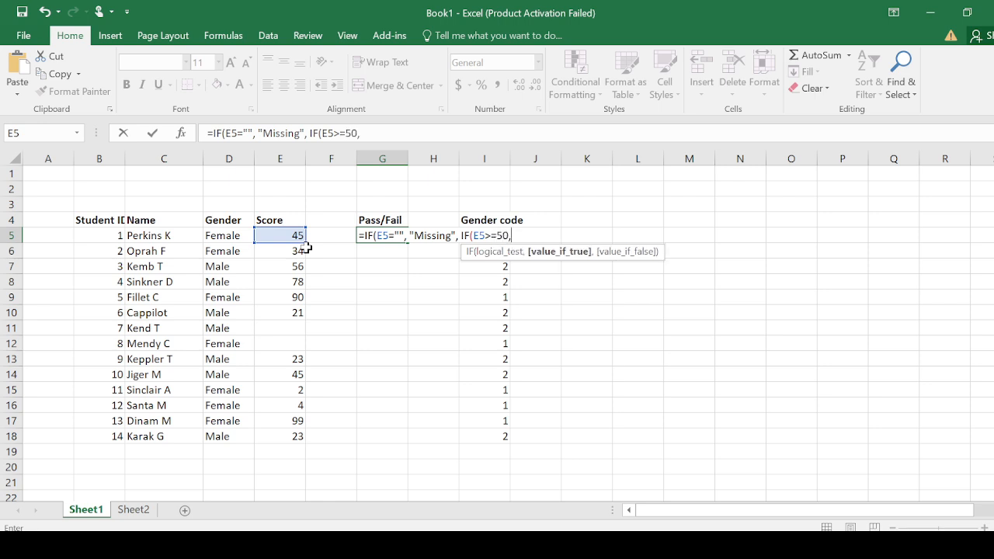
pyautogui.write('"Pass", "F')
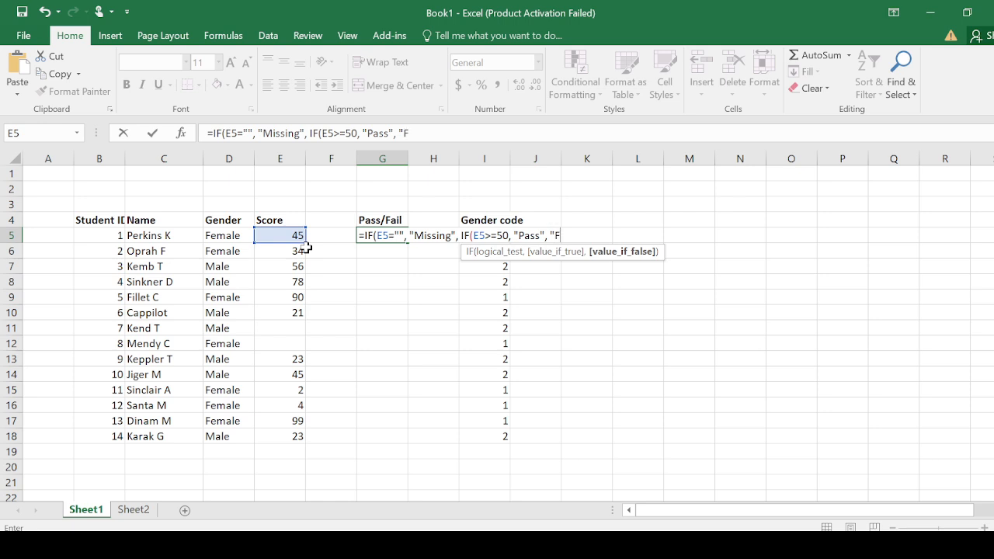
pyautogui.write('ail"')
# - Complete the nested IF in G5 with "Pass" and "Fail" as its results, accepting the proposed closing-parenthesis correction
pyautogui.press('Return')
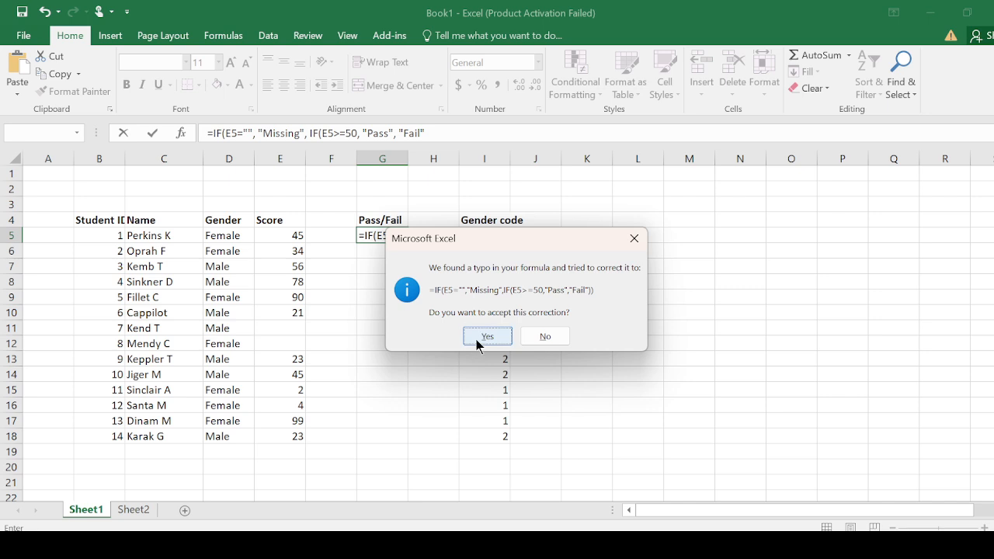
pyautogui.click(487, 336)
# - Fill the nested IF formula from G5 down to G18
pyautogui.click(377, 235)
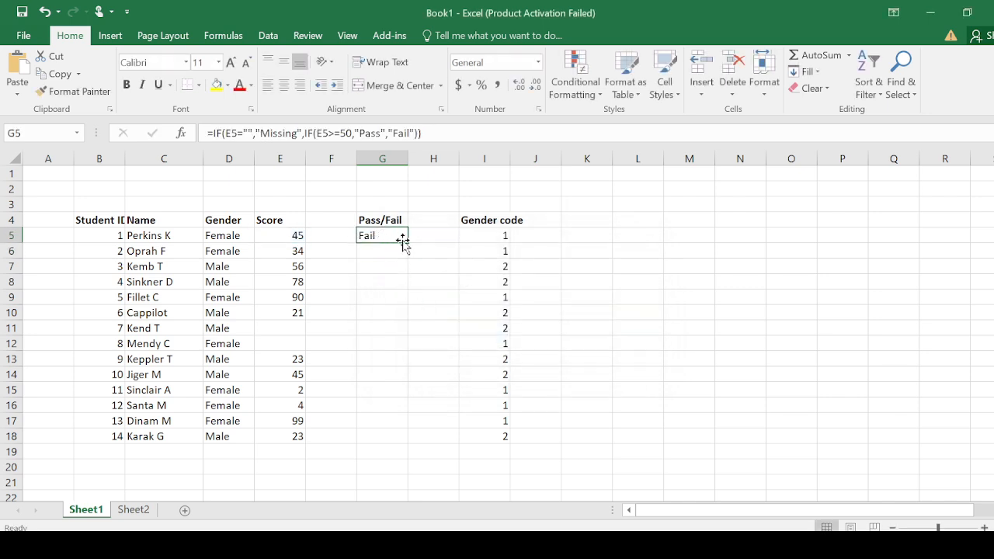
pyautogui.moveTo(408, 243); pyautogui.dragTo(408, 445)
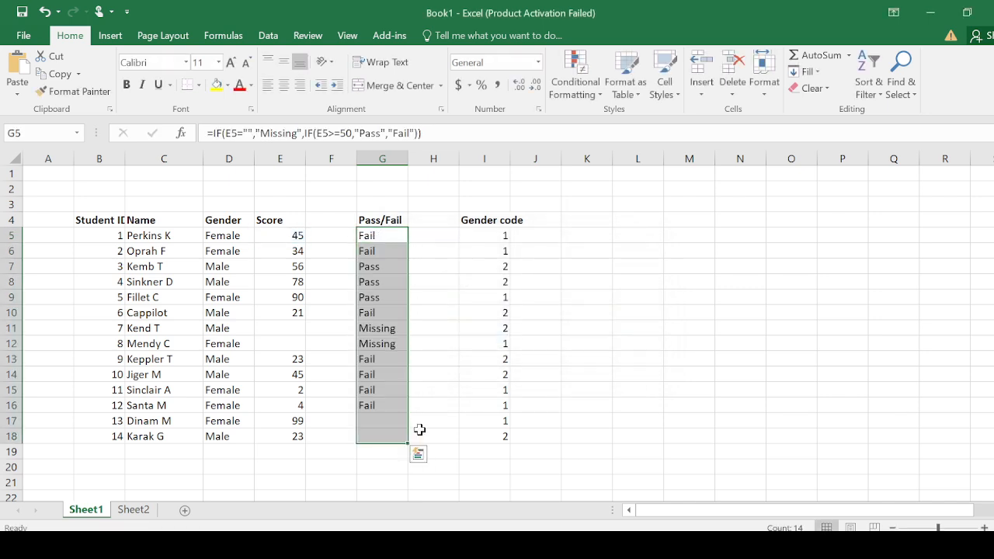
pyautogui.click(417, 330)
# - Check the Pass/Fail results in G11 and G12 for the students with blank scores, and return to Sheet2
pyautogui.click(379, 329)
pyautogui.moveTo(379, 330); pyautogui.dragTo(382, 343)
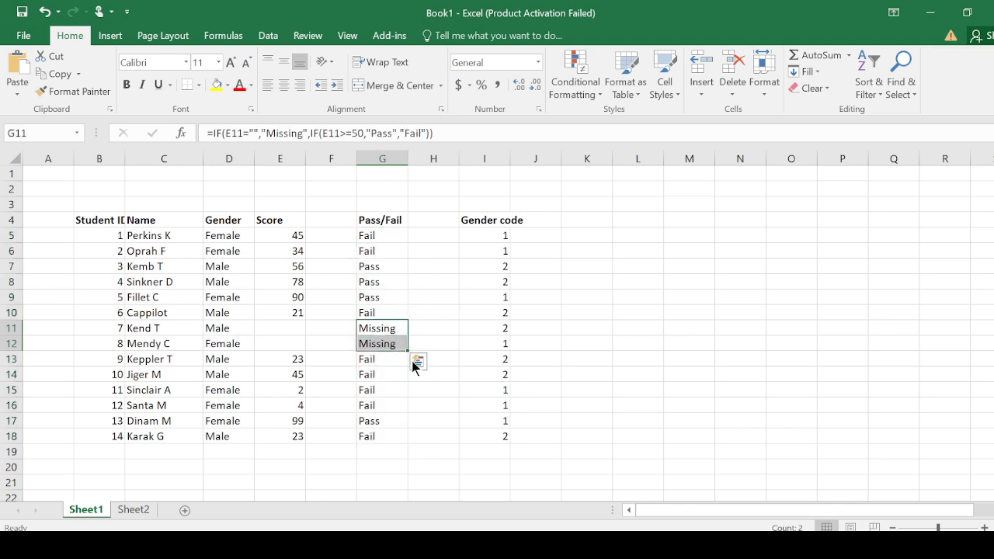
pyautogui.click(420, 425)
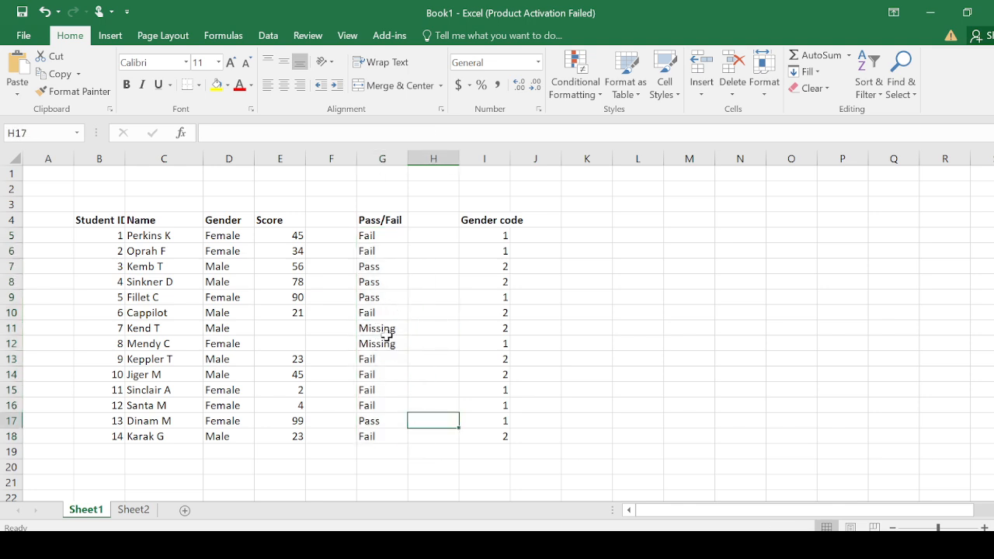
pyautogui.moveTo(386, 332); pyautogui.dragTo(384, 340)
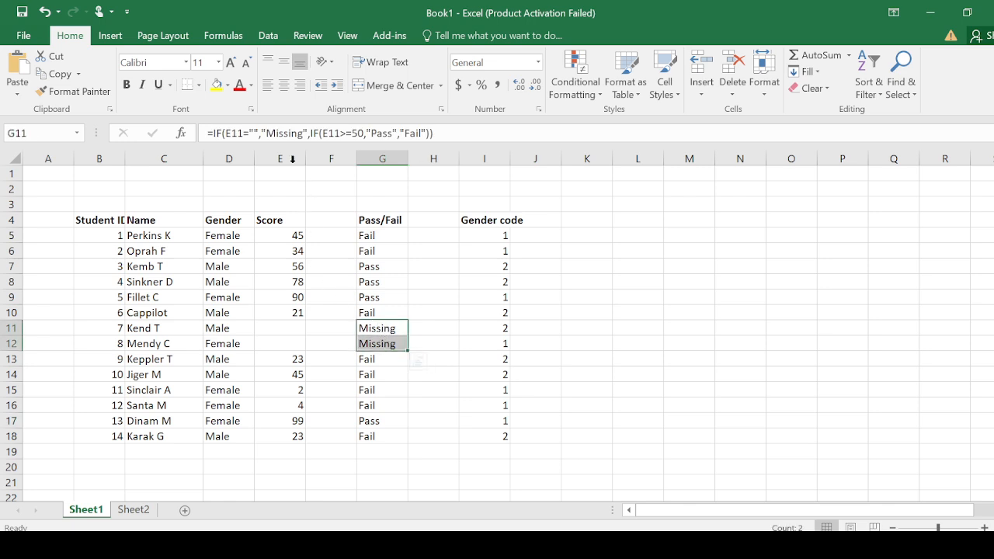
pyautogui.click(574, 461)
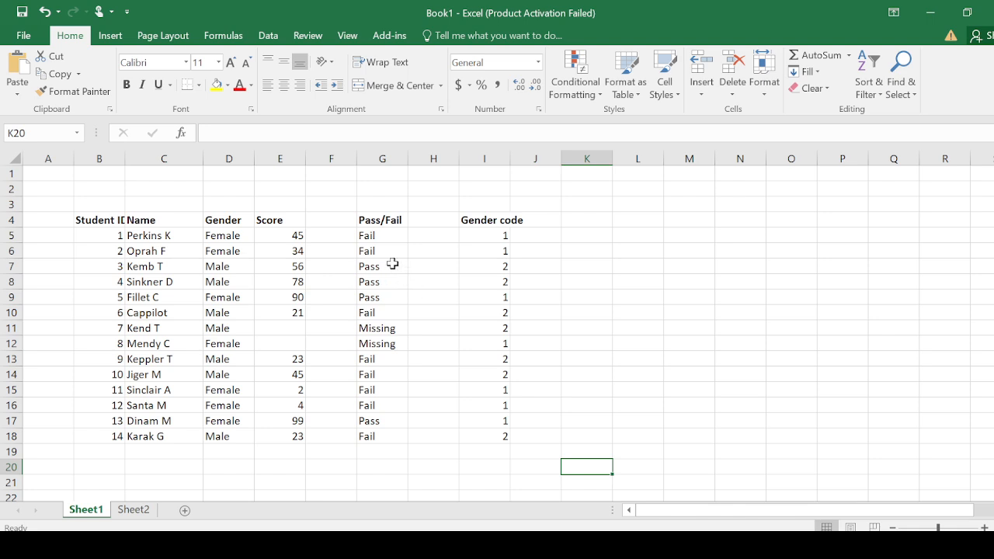
pyautogui.click(134, 510)
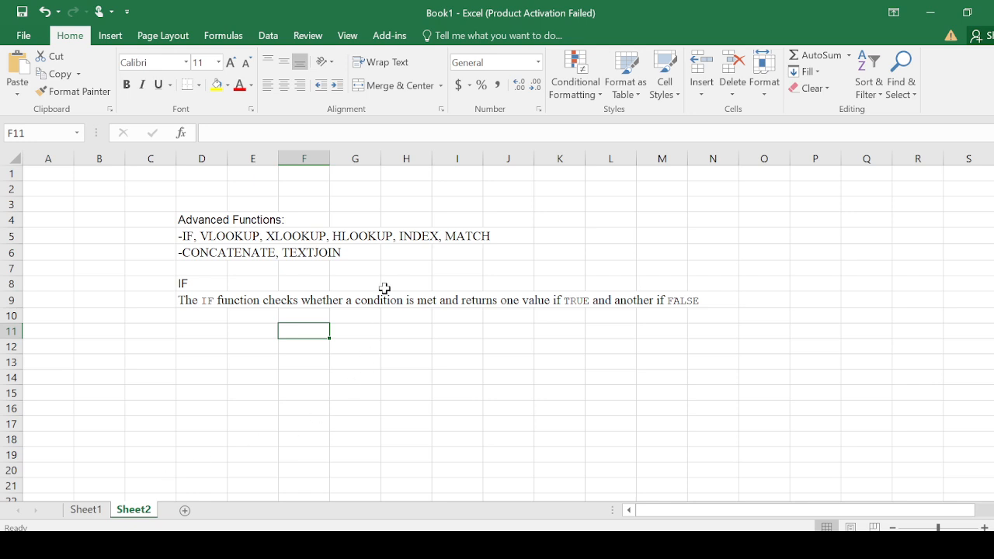